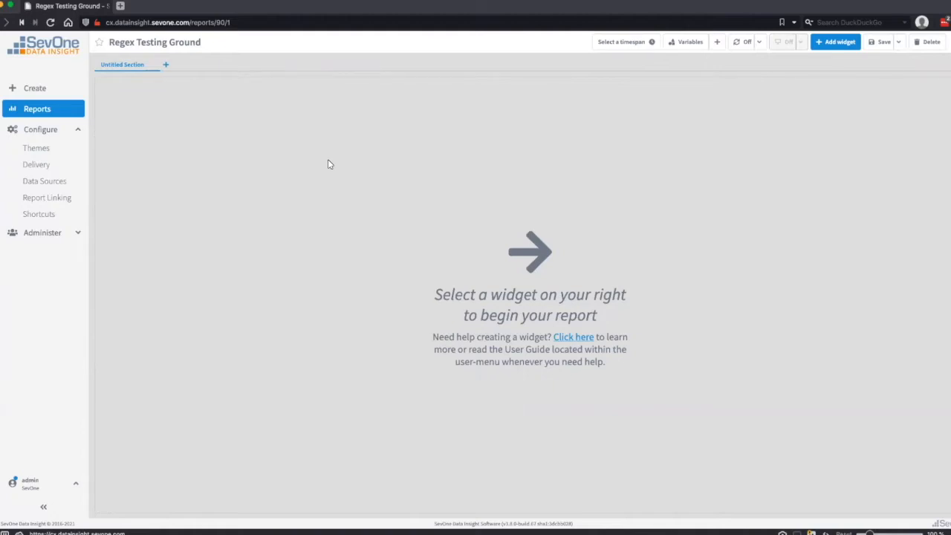
Add a Metadata widget to the report and set its resource type to Device
left_click(825, 43)
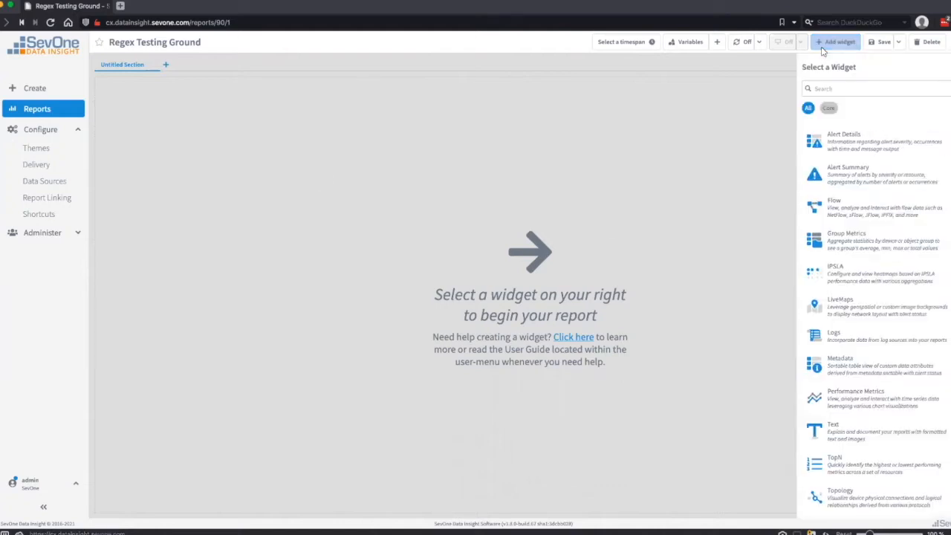
left_click(891, 366)
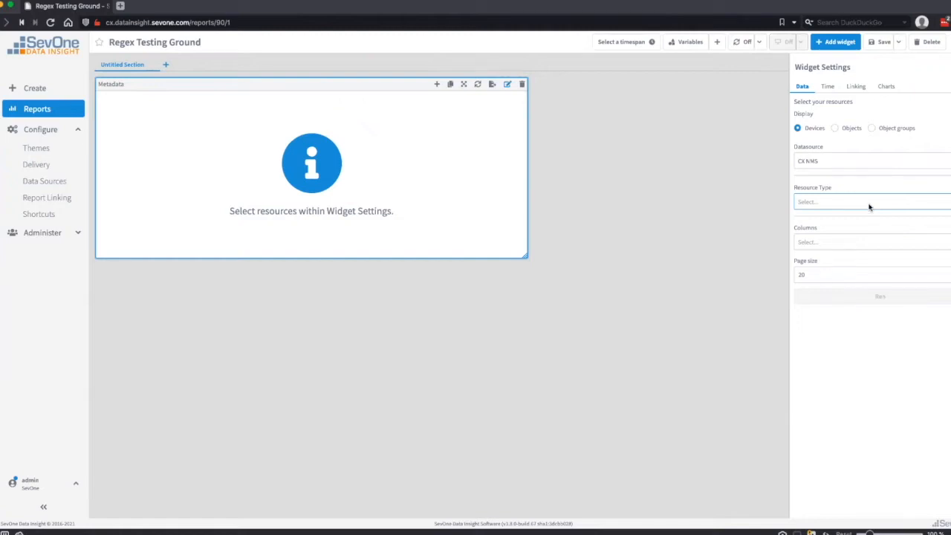
left_click(846, 204)
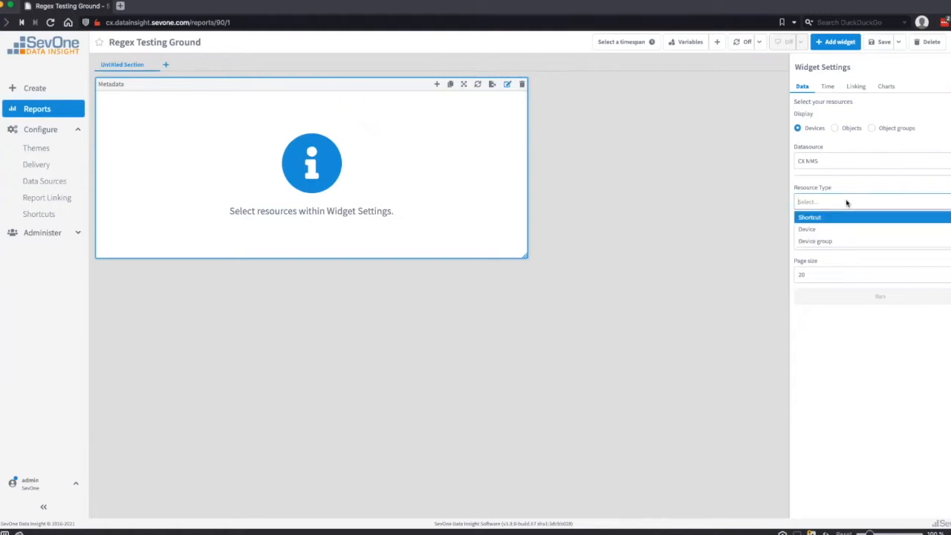
left_click(810, 229)
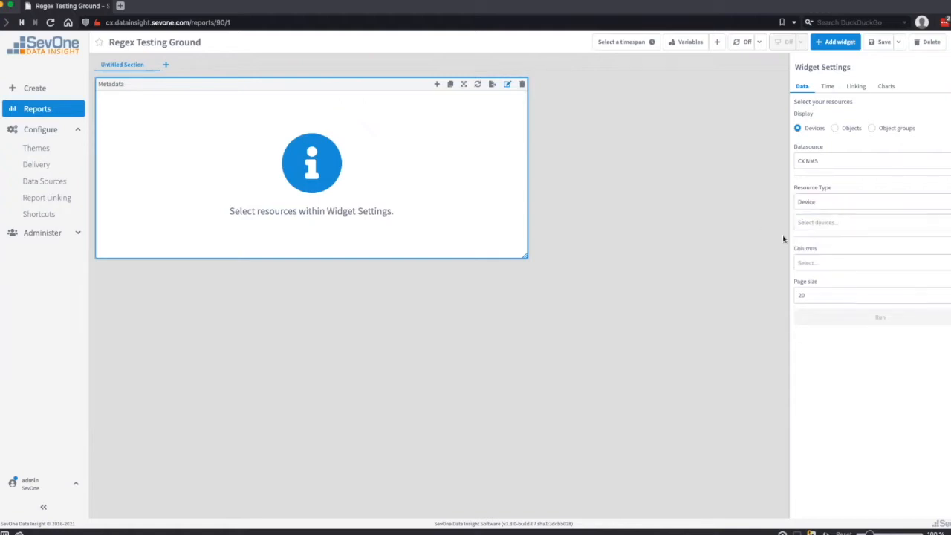
Select all the CHI devices, from CHI-AP01 to CHI-WLC01, as the Metadata widget's resources
left_click(828, 223)
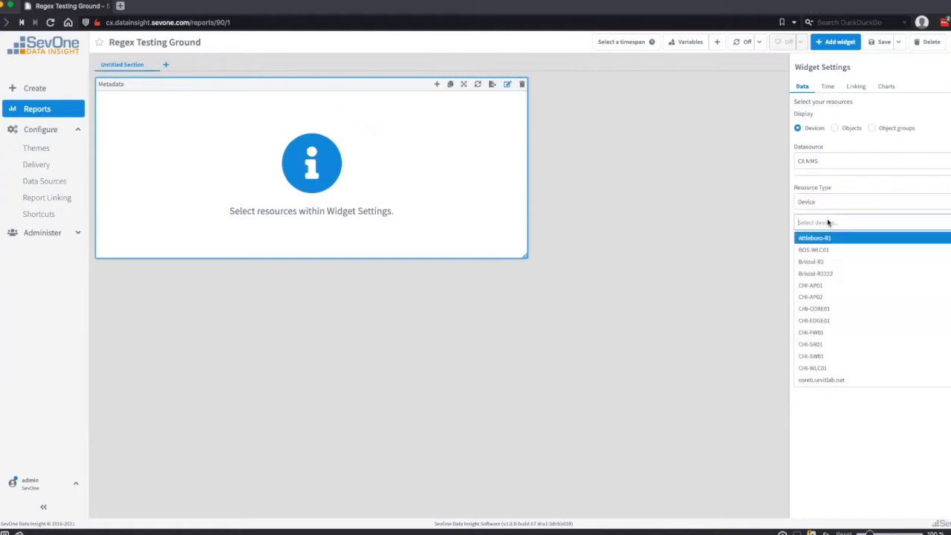
left_click(874, 287)
left_click(856, 296)
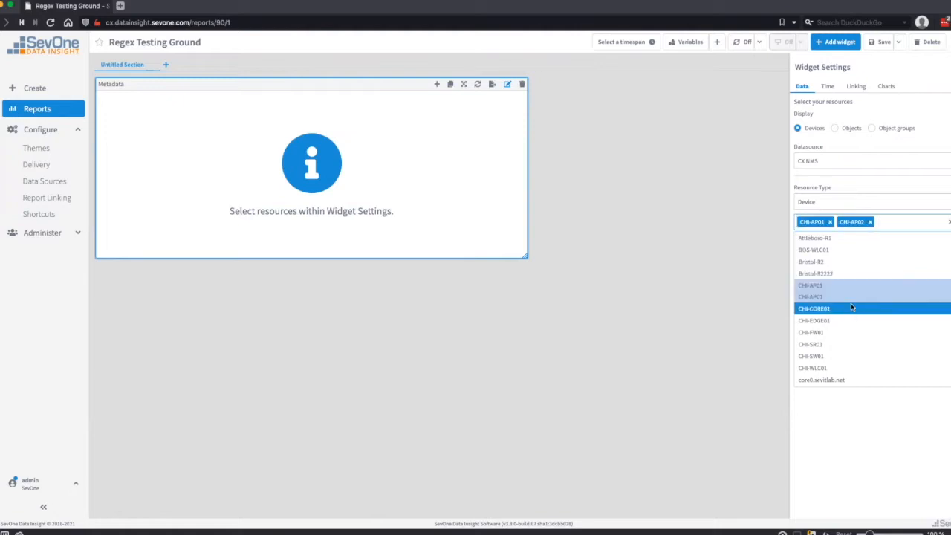
left_click(852, 308)
left_click(846, 320)
left_click(839, 345)
left_click(838, 357)
left_click(834, 369)
left_click(831, 380)
scroll(866, 316, "down", 5)
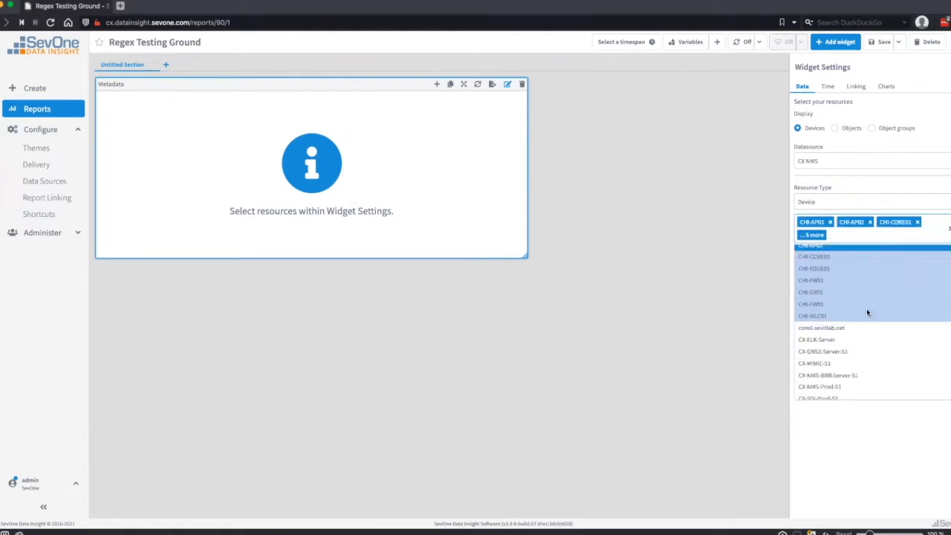
Add all the LON devices, from LON-CORE01 to LON-WLC01, to the widget's device selection
scroll(869, 325, "down", 10)
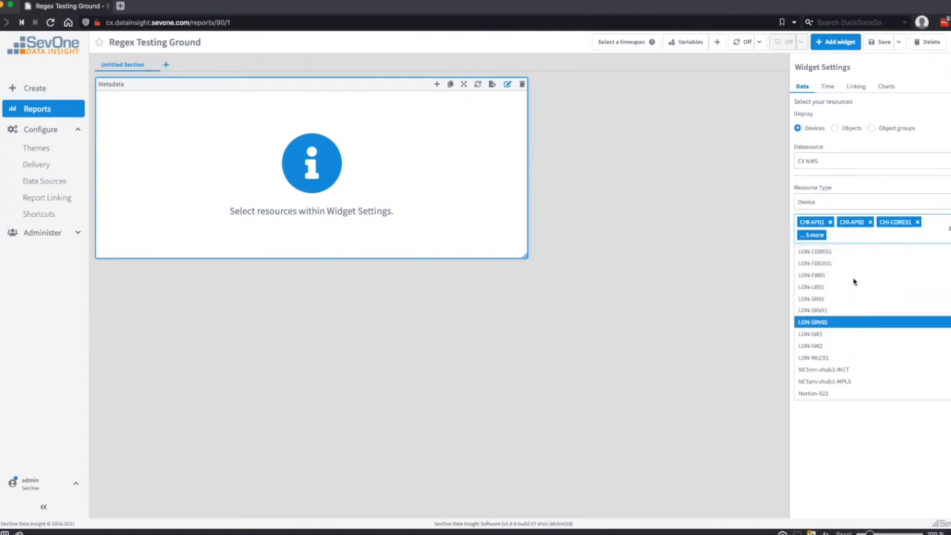
scroll(854, 276, "up", 3)
left_click(849, 269)
left_click(845, 281)
left_click(844, 293)
left_click(842, 306)
left_click(842, 318)
left_click(854, 338)
left_click(841, 327)
left_click(824, 363)
left_click(823, 375)
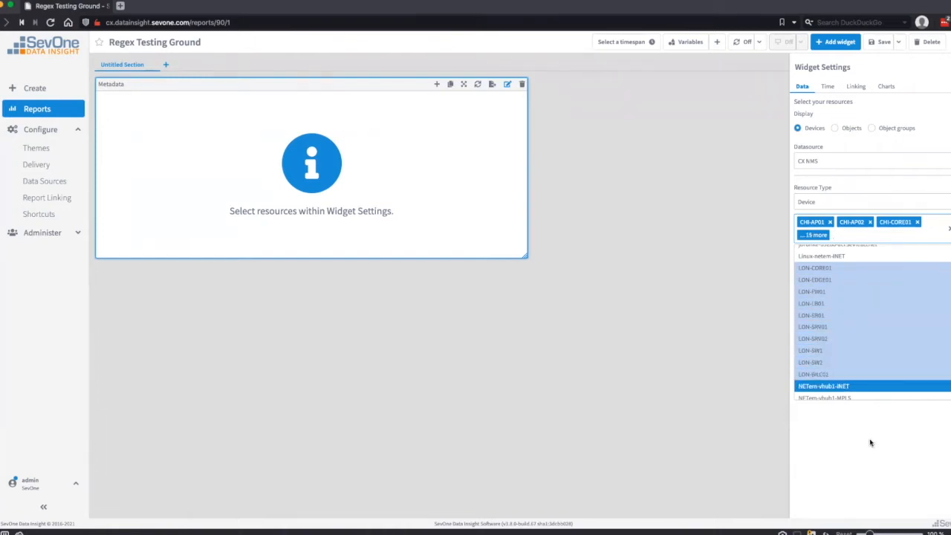
left_click(866, 448)
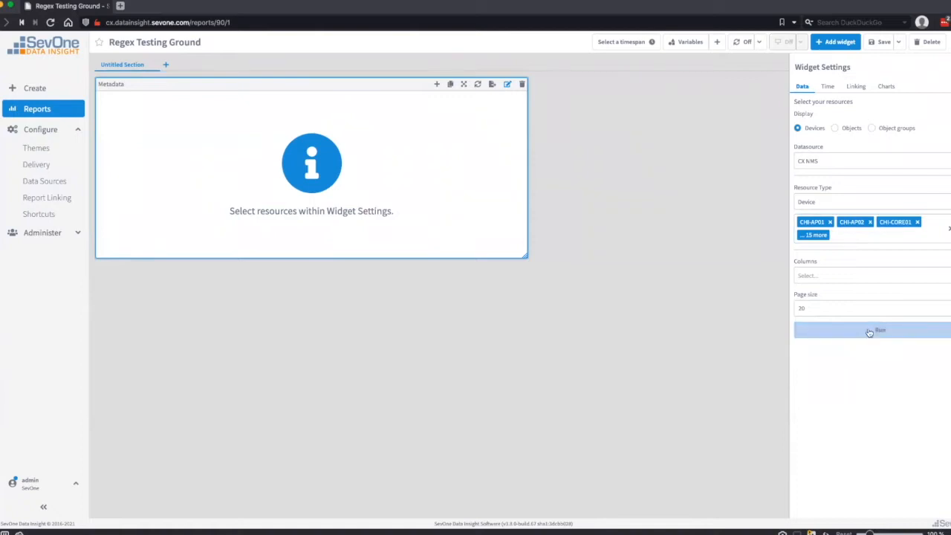
Run the Metadata widget for the individually selected devices and review its results and the device selection
left_click(858, 334)
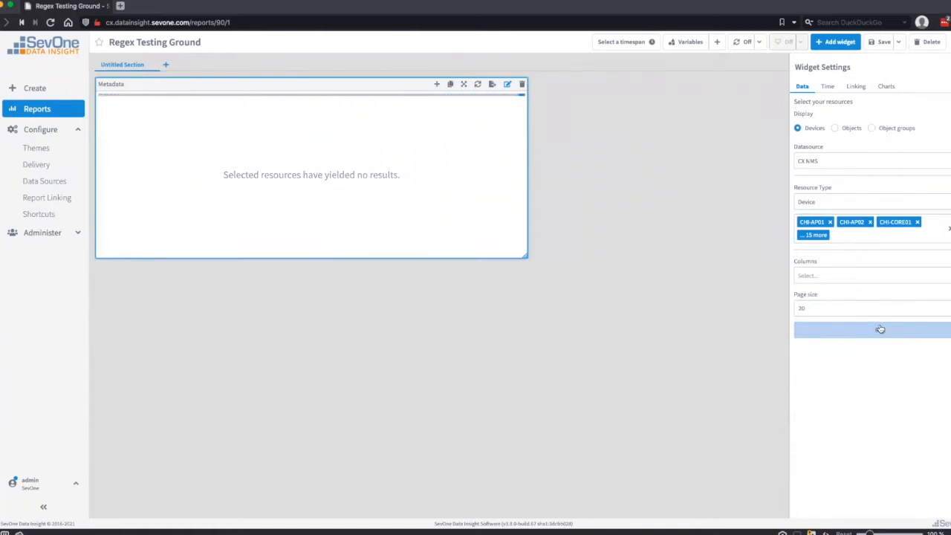
scroll(523, 144, "down", 2)
left_click_drag(526, 162, 515, 127)
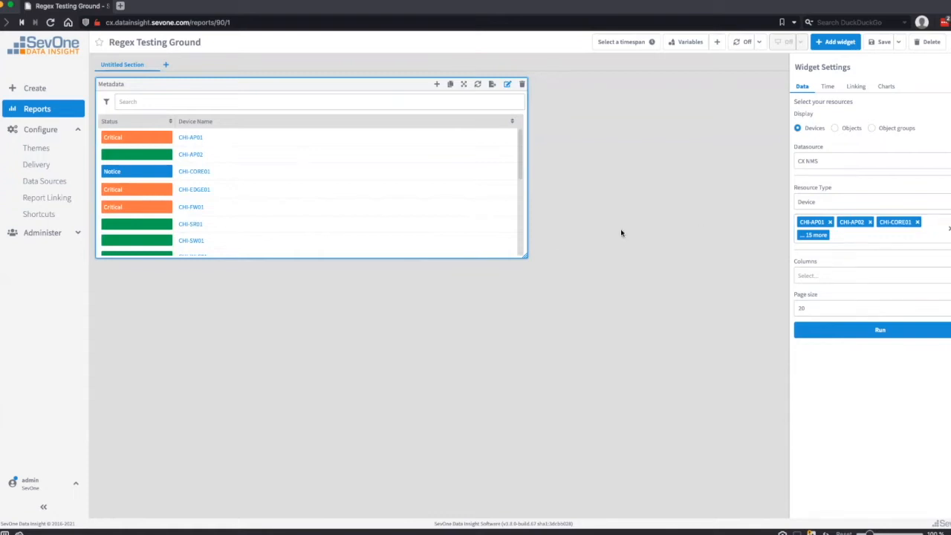
left_click(906, 236)
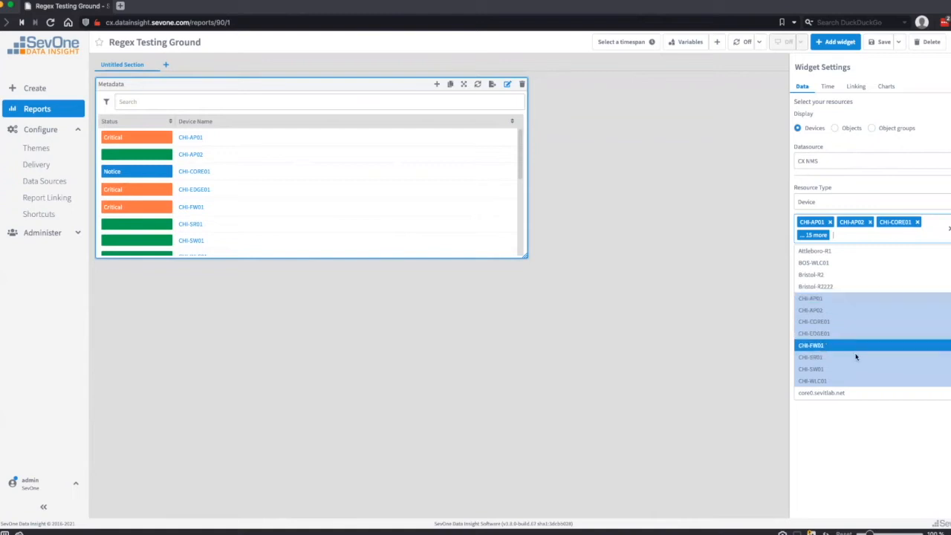
key("Down")
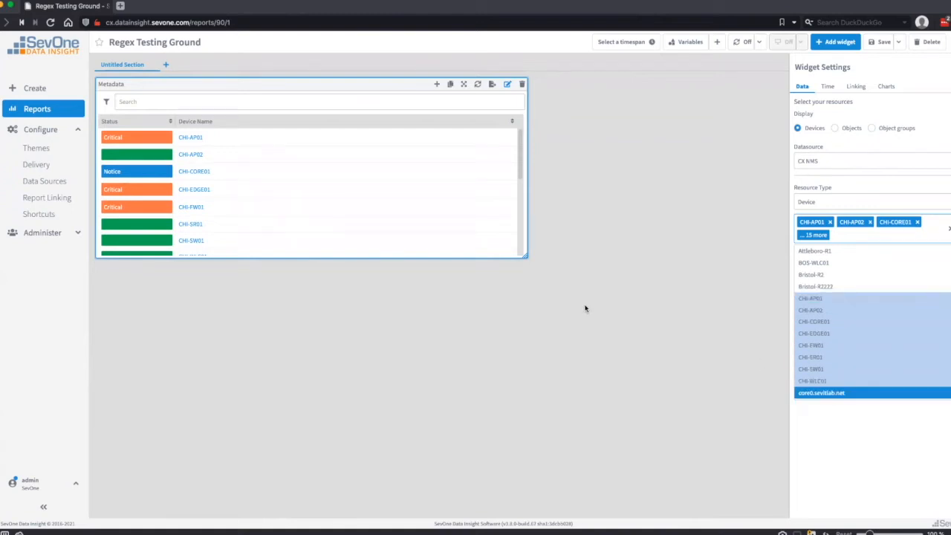
left_click(630, 261)
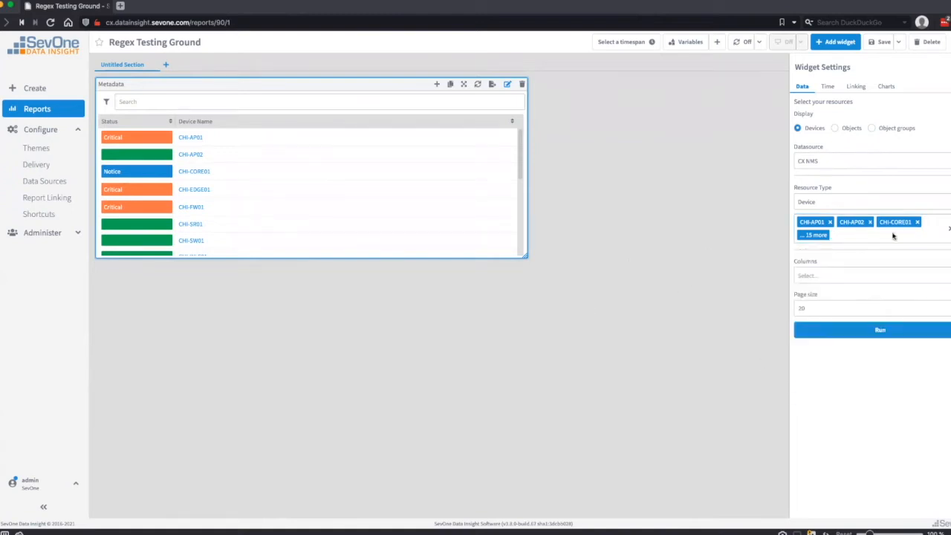
Replace the individually selected devices with the regular expression /chi/, run the widget and check the matching devices
left_click(948, 232)
left_click(664, 230)
left_click(810, 224)
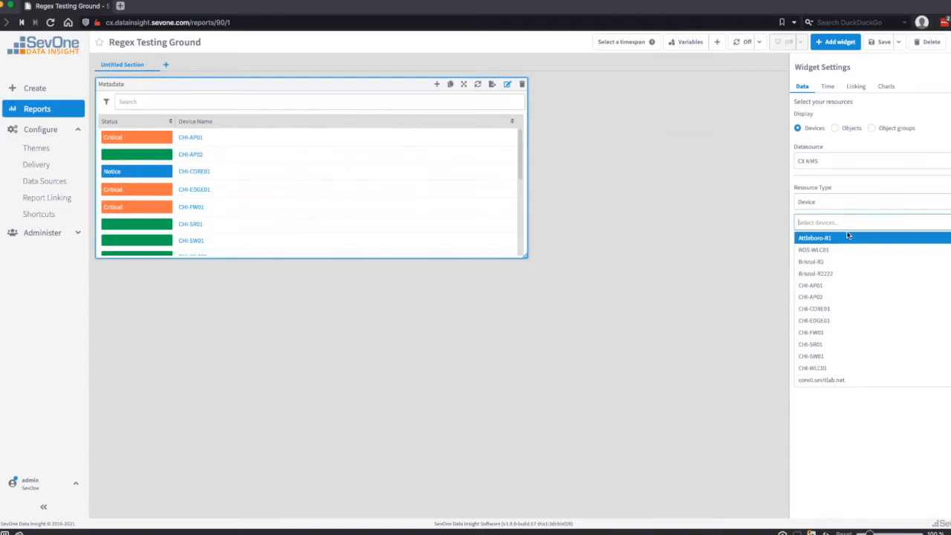
type("chi")
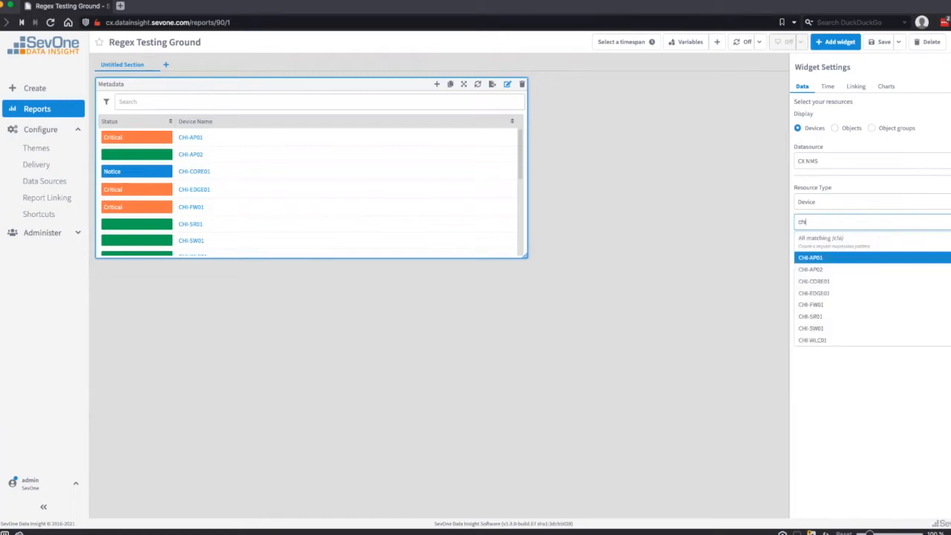
left_click(857, 243)
left_click(732, 245)
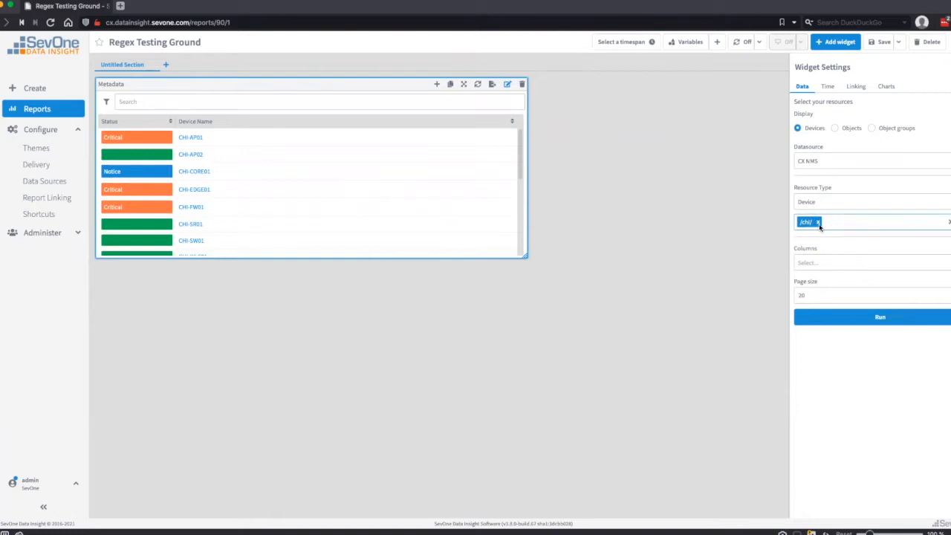
left_click(892, 317)
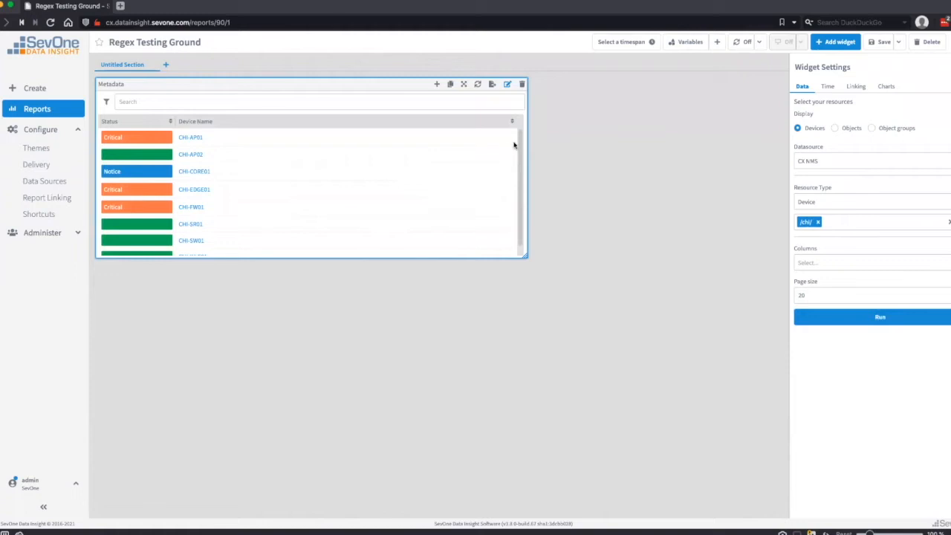
left_click_drag(520, 145, 518, 214)
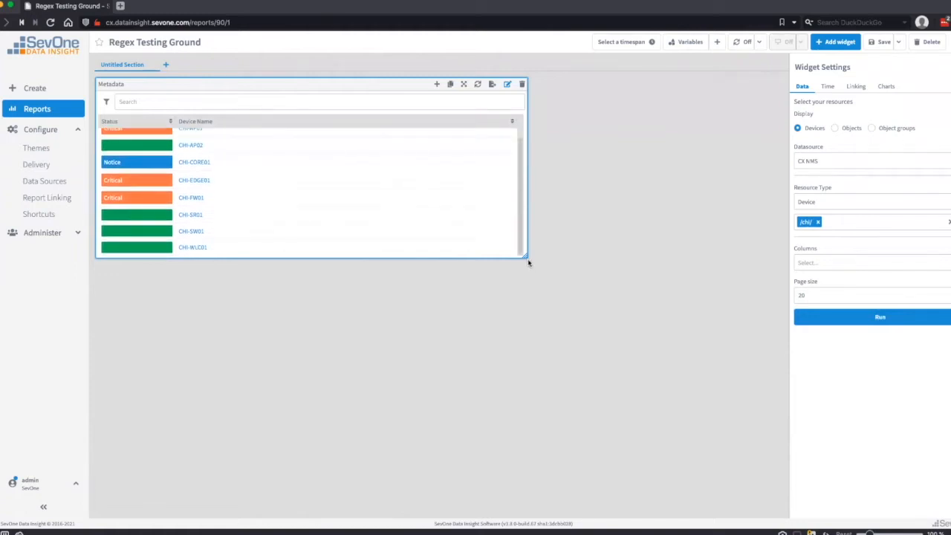
Replace the /chi/ device pattern with the regular expression /^CHI|LON/ and run the widget
left_click(818, 223)
left_click(818, 223)
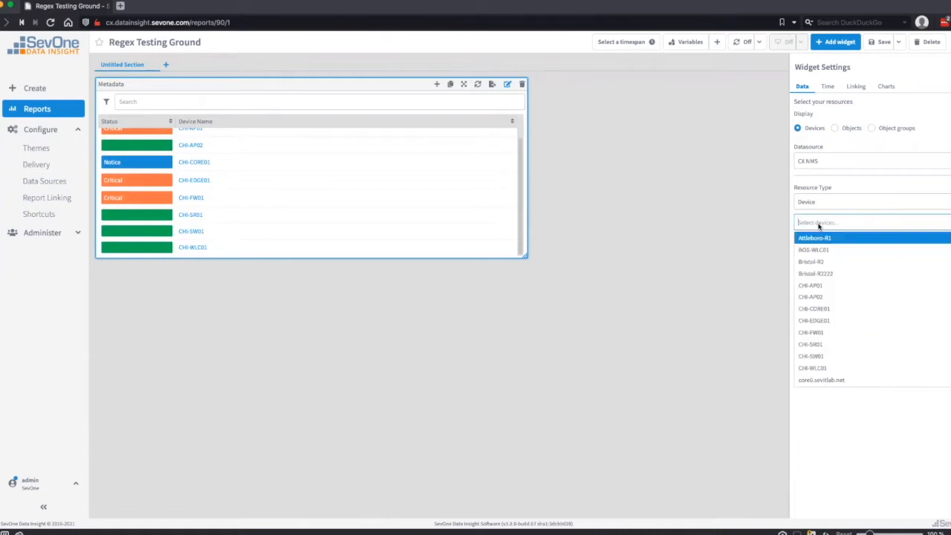
left_click(819, 223)
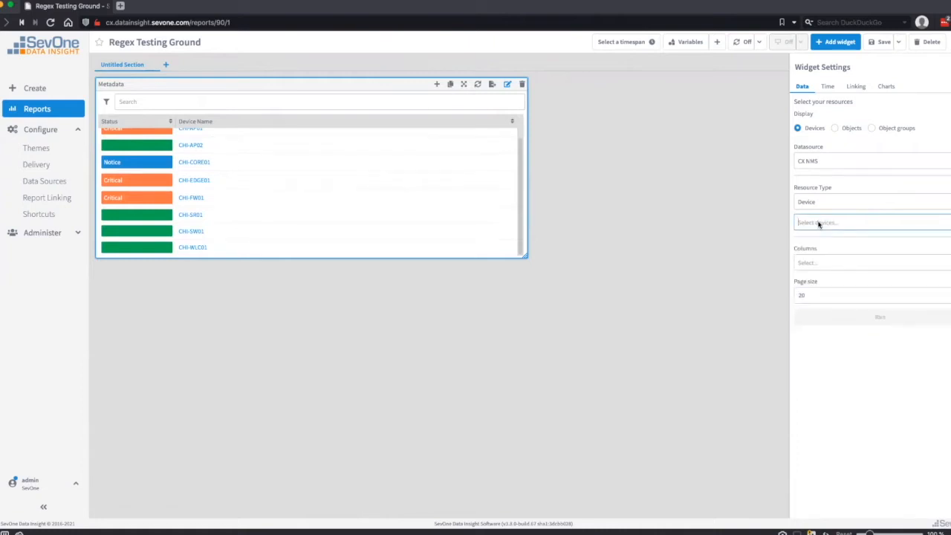
type("/")
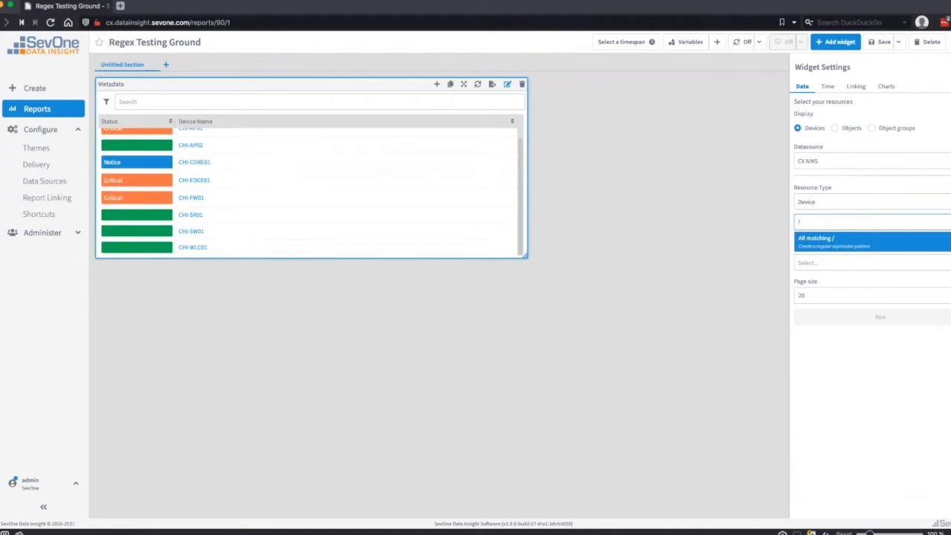
type("^CHI|L")
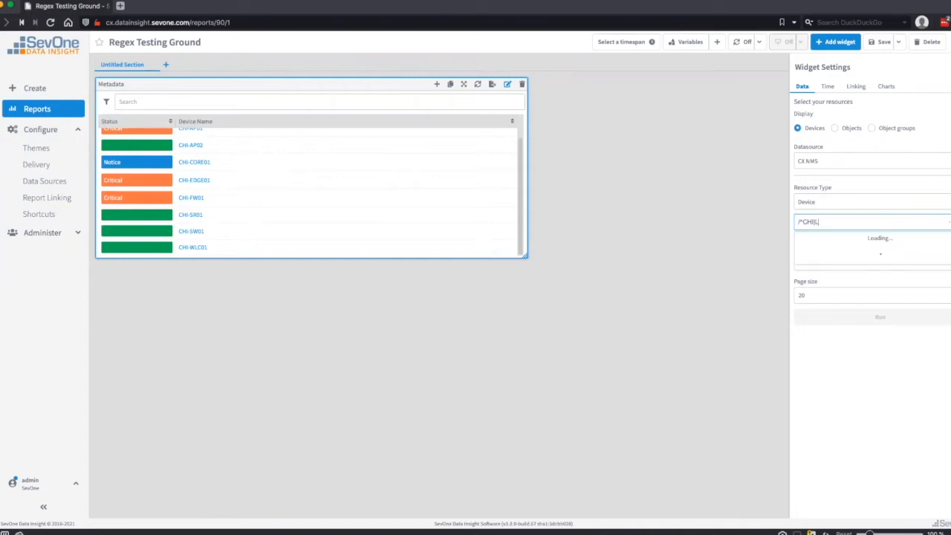
type("ON/")
key("Return")
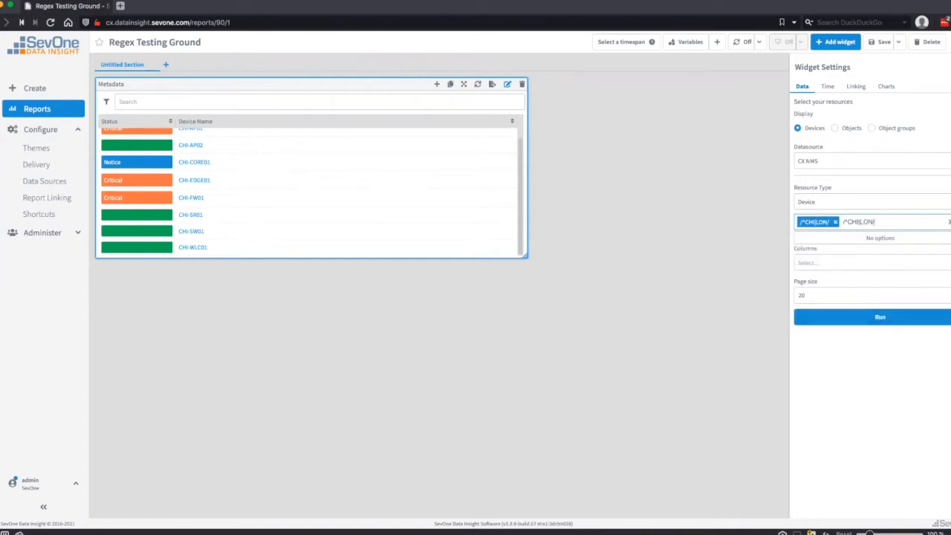
left_click(892, 318)
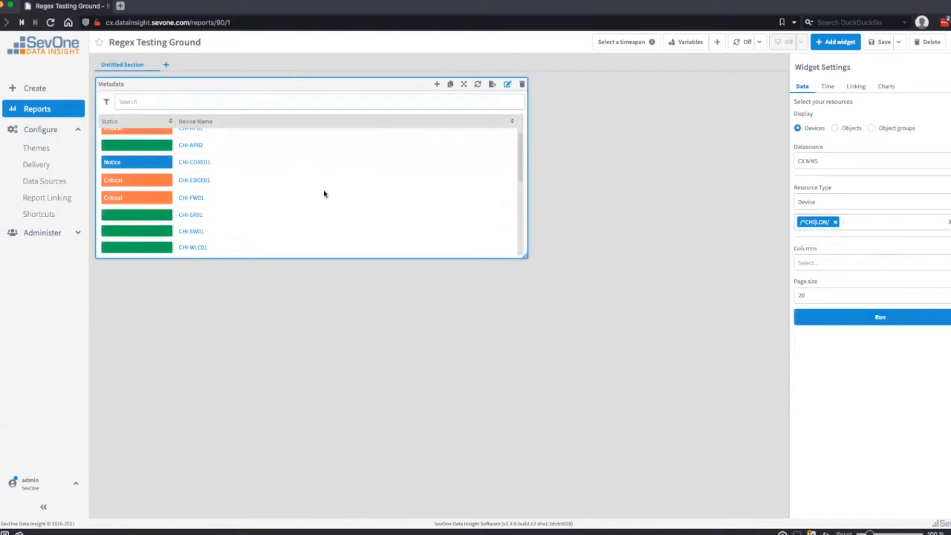
Enlarge the Metadata widget in the report, mainly in height, to fit more of the device list
scroll(520, 145, "up", 1)
mouse_move(521, 144)
left_mouse_down()
mouse_move(523, 236)
mouse_move(523, 130)
left_mouse_up()
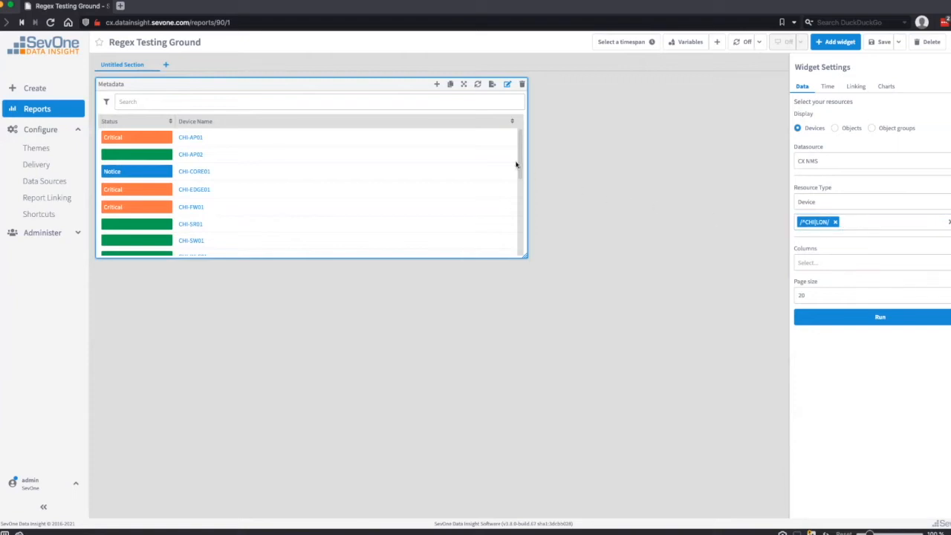
mouse_move(520, 149)
left_mouse_down()
mouse_move(519, 236)
mouse_move(519, 136)
left_mouse_up()
left_click(412, 100)
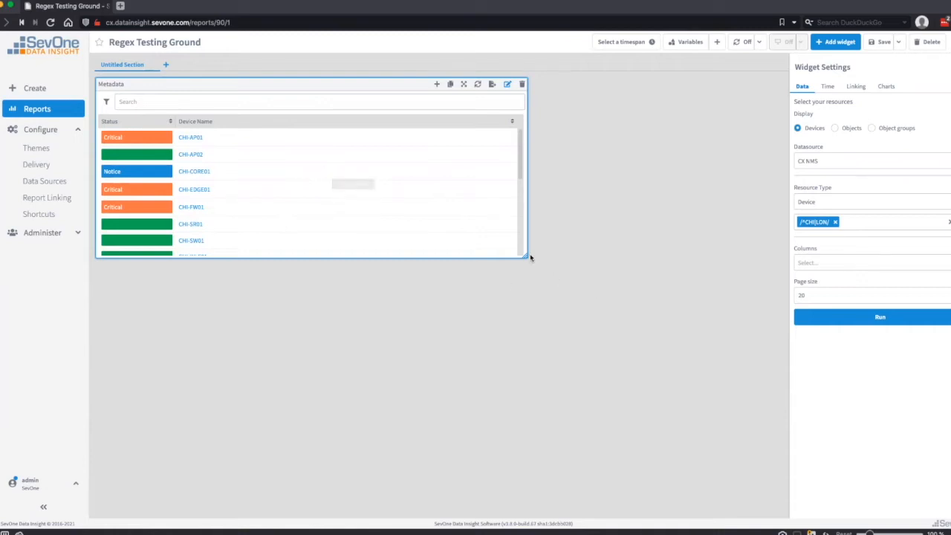
left_click_drag(526, 255, 569, 423)
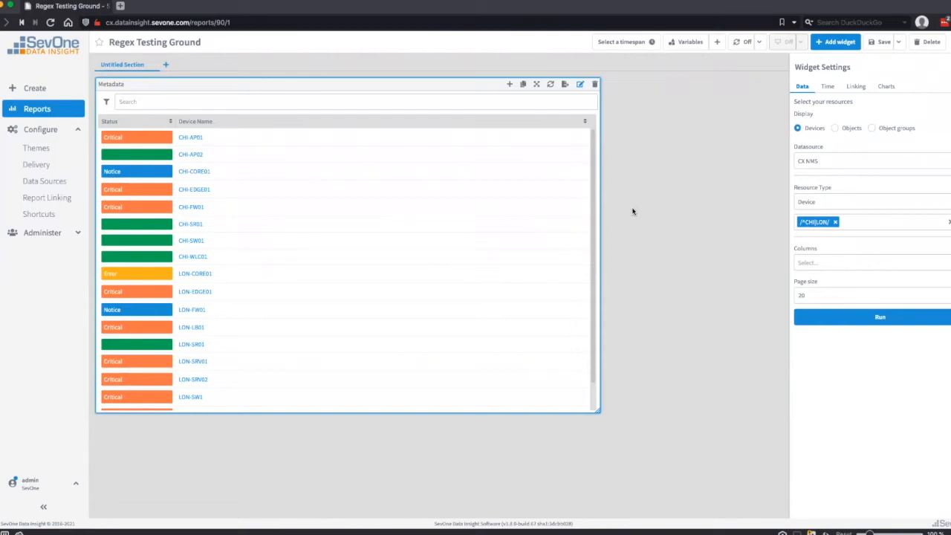
Replace the device pattern with the regular expression /AP\d\d/ and run the widget
left_click(835, 222)
type("/AP")
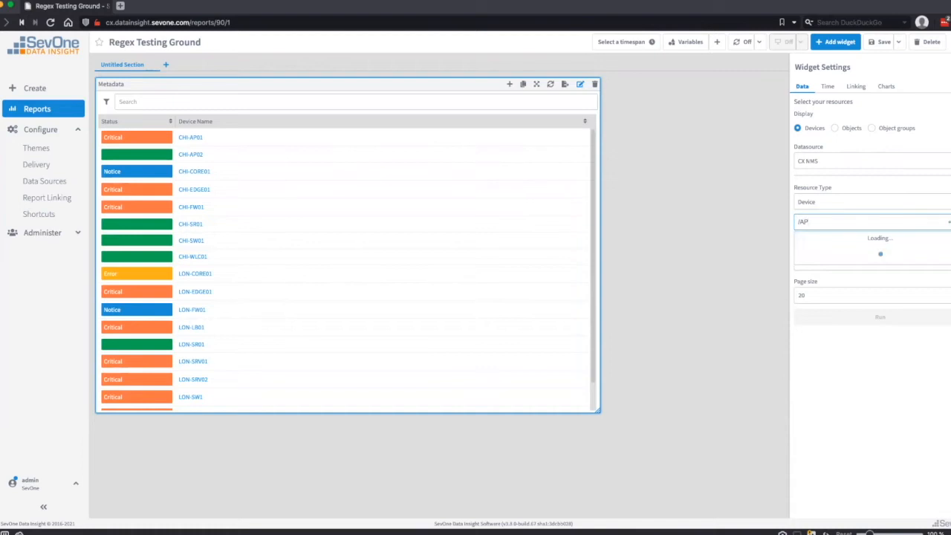
type("\\d\\d/")
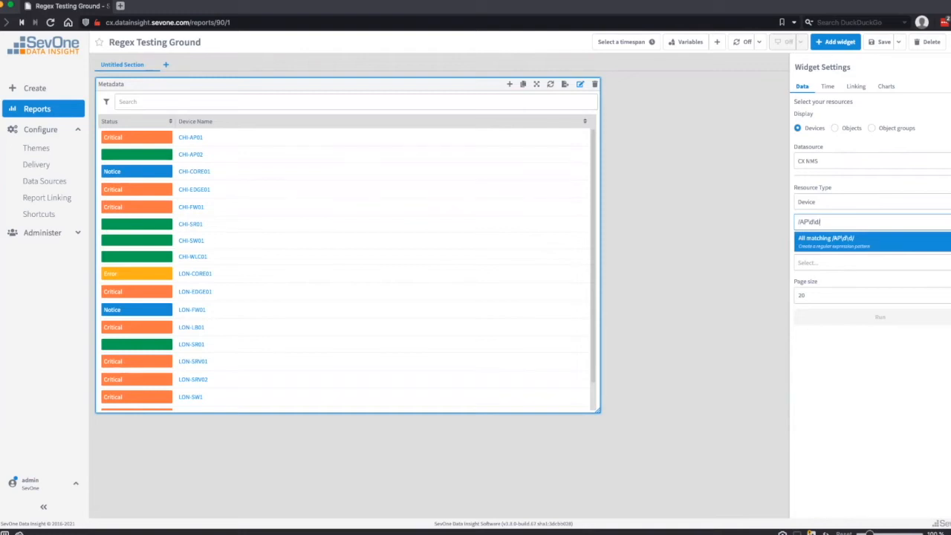
key("Return")
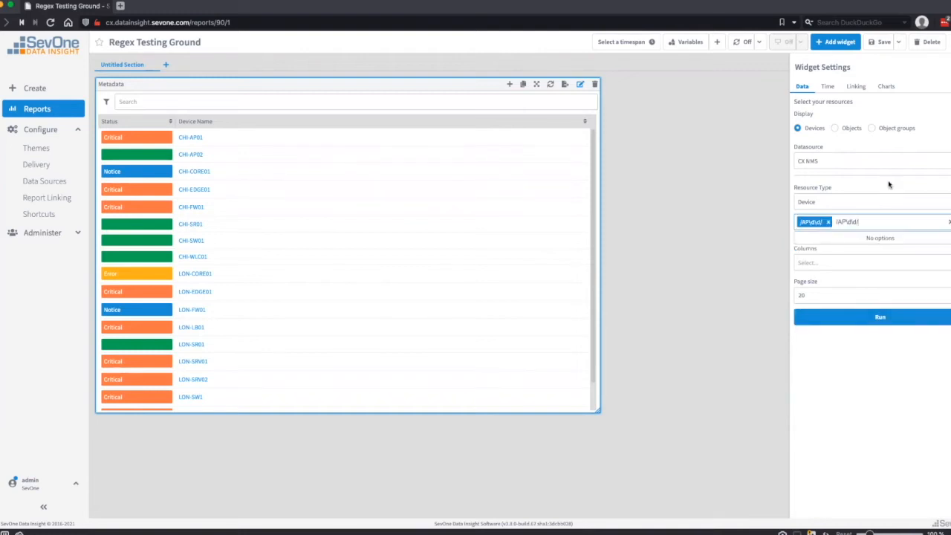
left_click(879, 320)
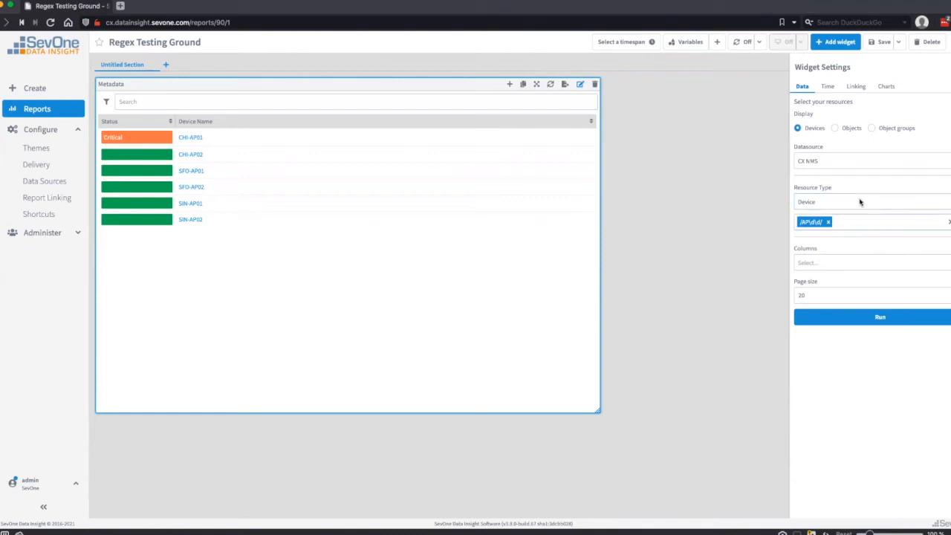
Switch the Metadata widget's resource type to Shortcut, select the personal favorite shortcut and run the widget
left_click(818, 202)
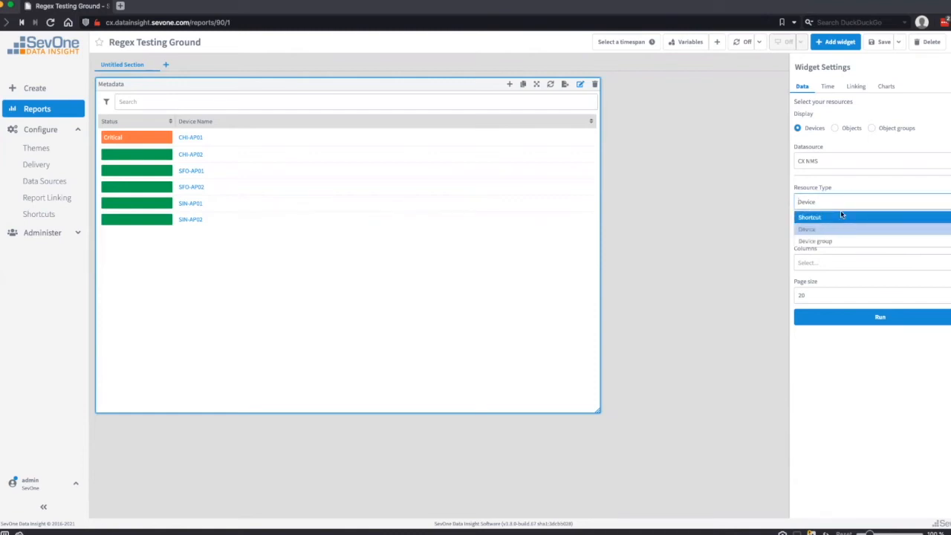
left_click(842, 218)
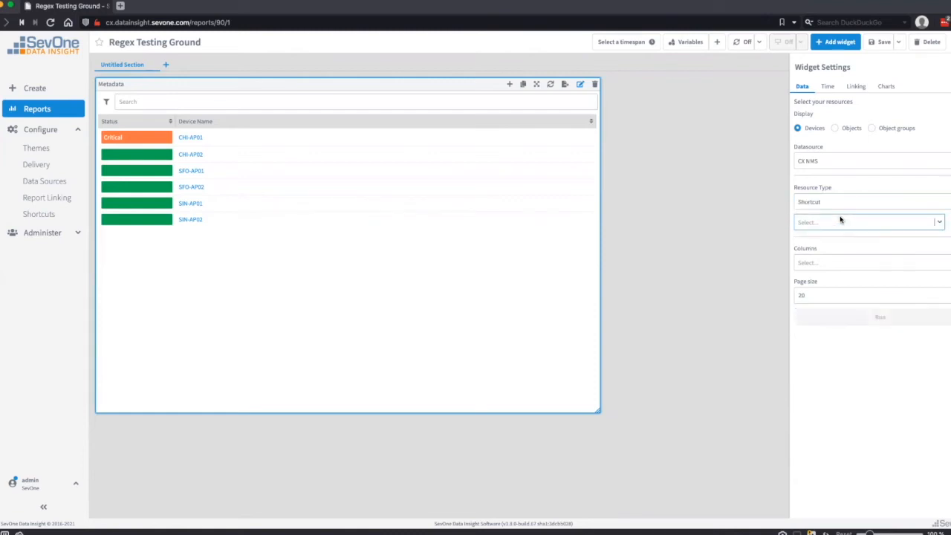
left_click(821, 223)
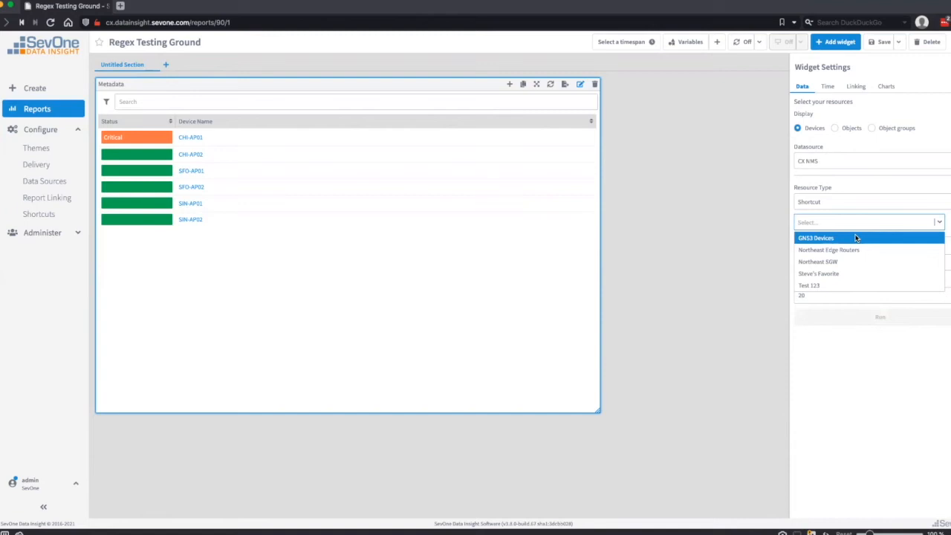
left_click(849, 274)
left_click(801, 316)
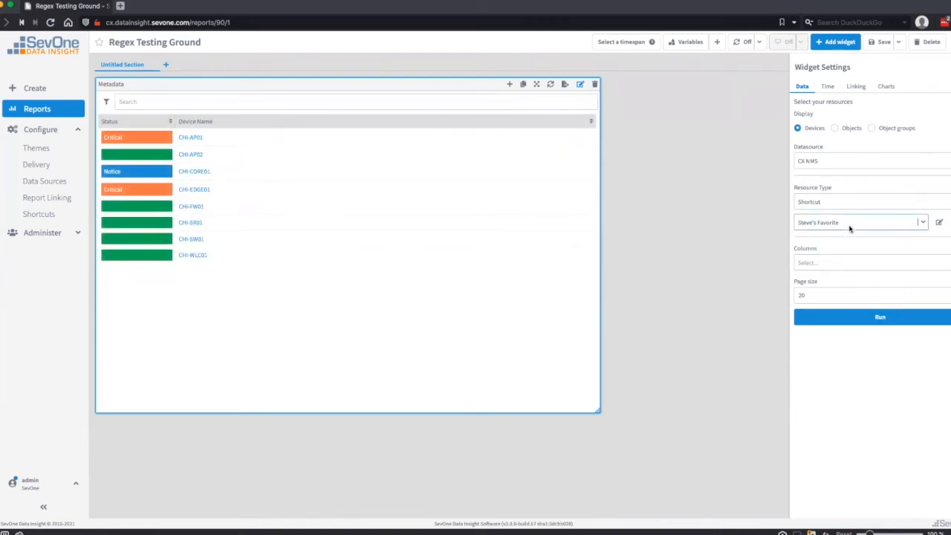
Examine the selected shortcut's definition, including its checked device groups and device pattern, and close it without saving changes
left_click(939, 223)
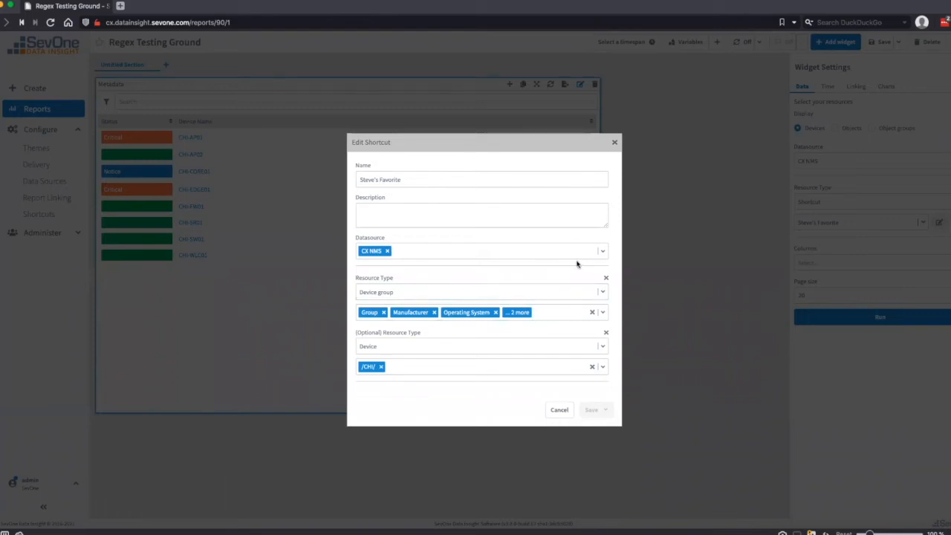
left_click(432, 183)
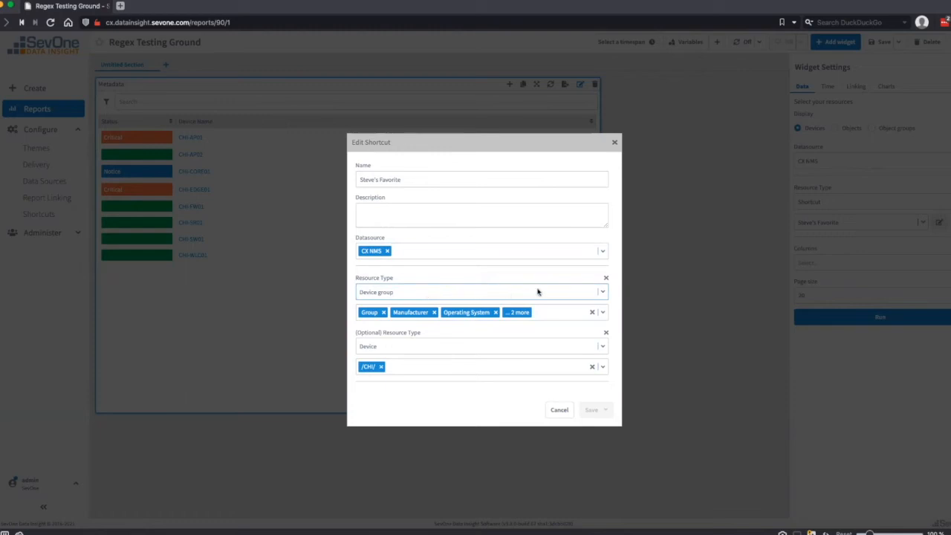
left_click(558, 313)
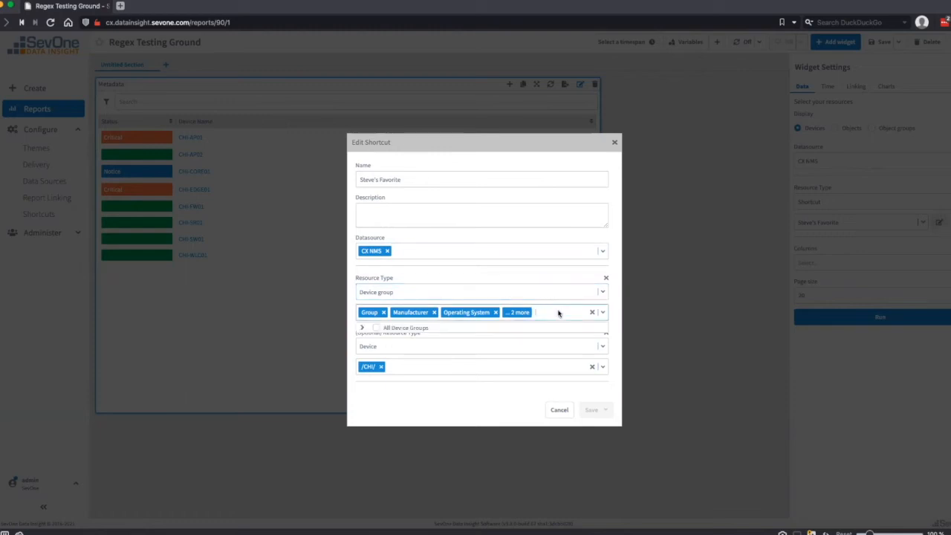
left_click(362, 328)
scroll(401, 371, "down", 1)
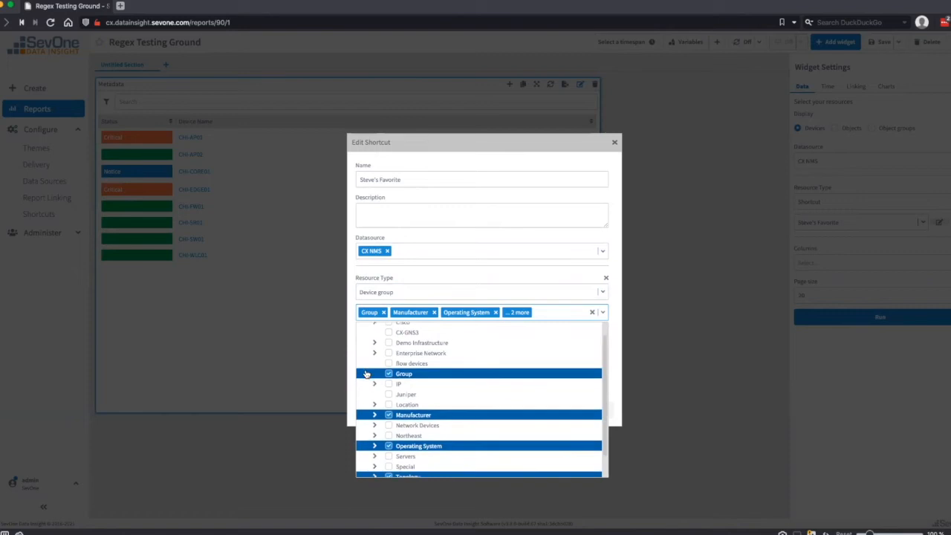
scroll(488, 451, "down", 1)
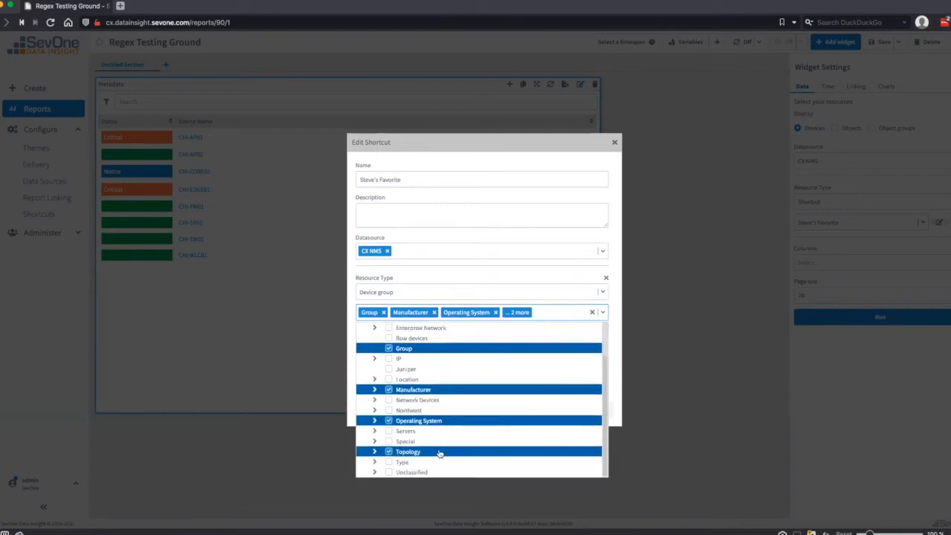
left_click(621, 322)
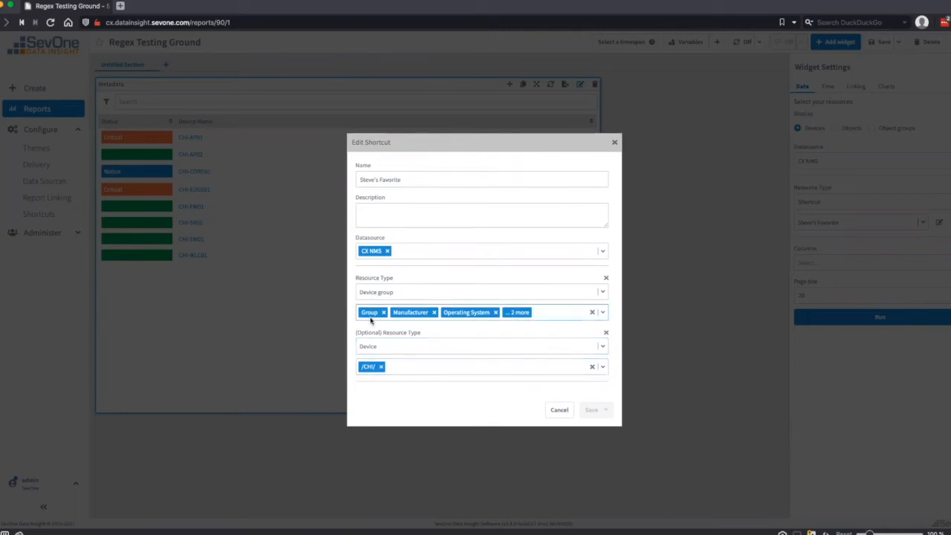
left_click(559, 410)
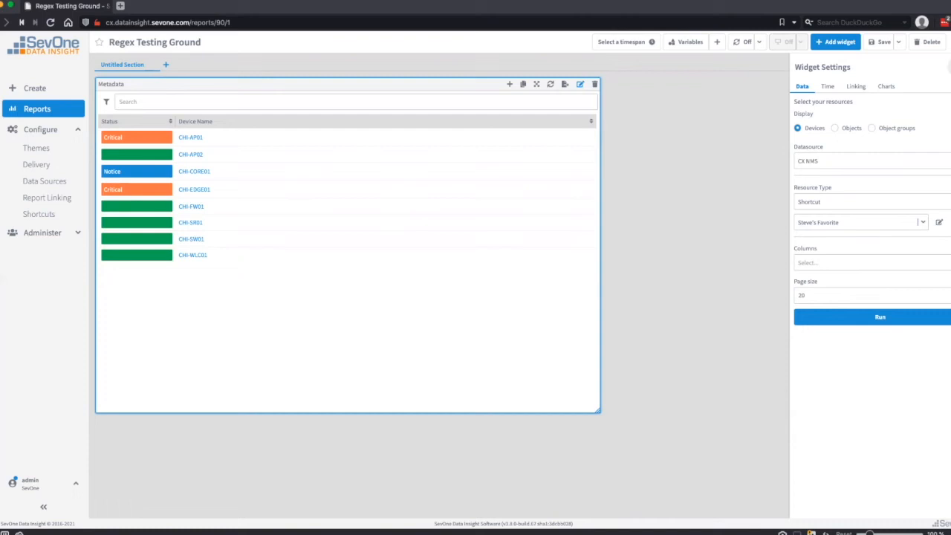
Close the Metadata widget's settings and delete the widget from the report
left_click(948, 67)
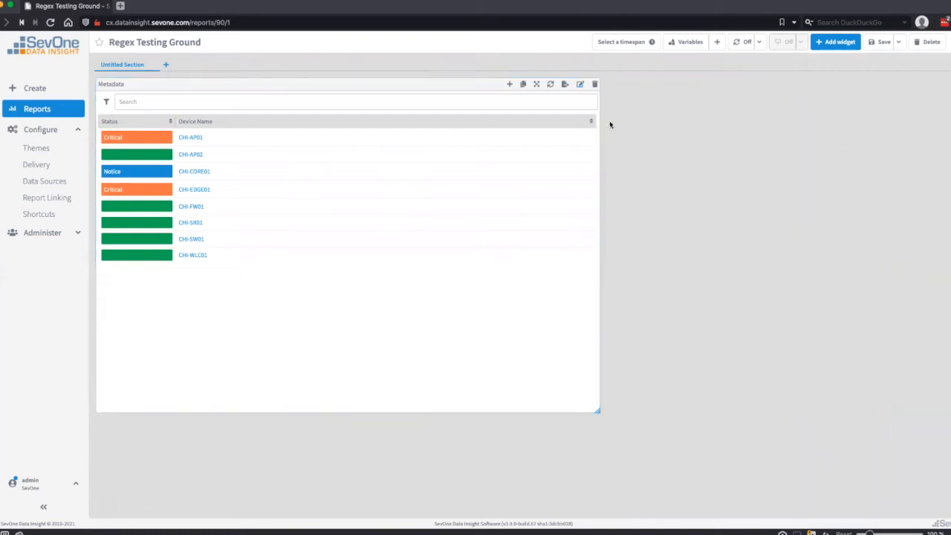
left_click(595, 84)
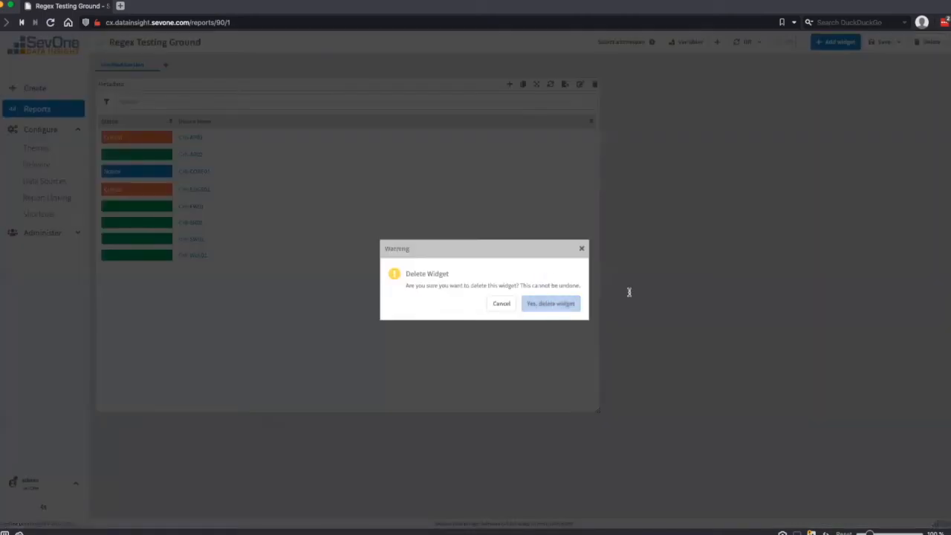
left_click(554, 305)
Add a Performance Metrics widget, set its resource type to Shortcut and select the personal favorite shortcut
left_click(830, 43)
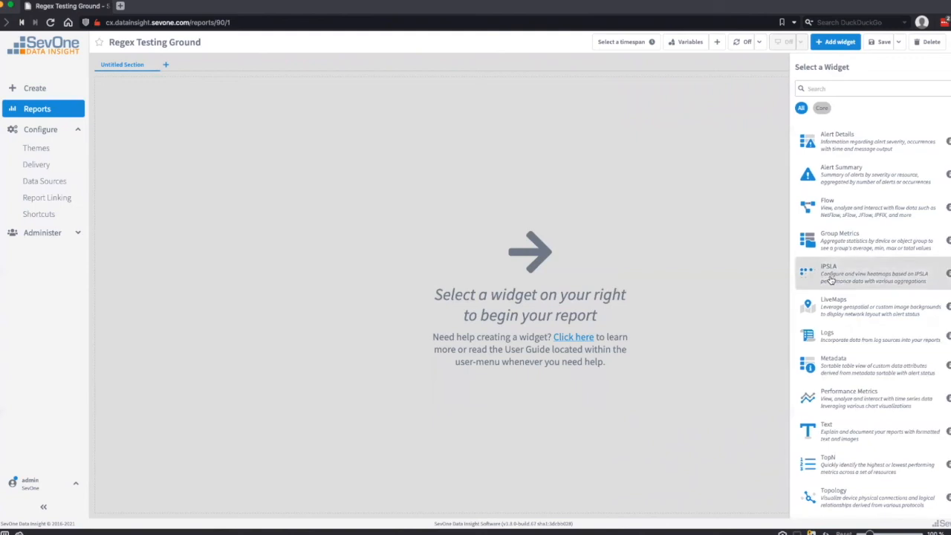
left_click(853, 401)
left_click(844, 170)
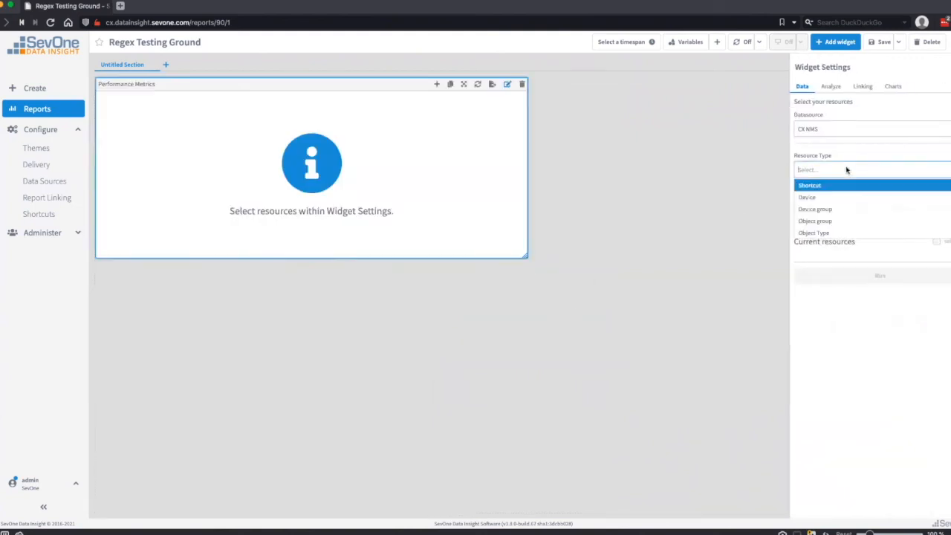
left_click(832, 186)
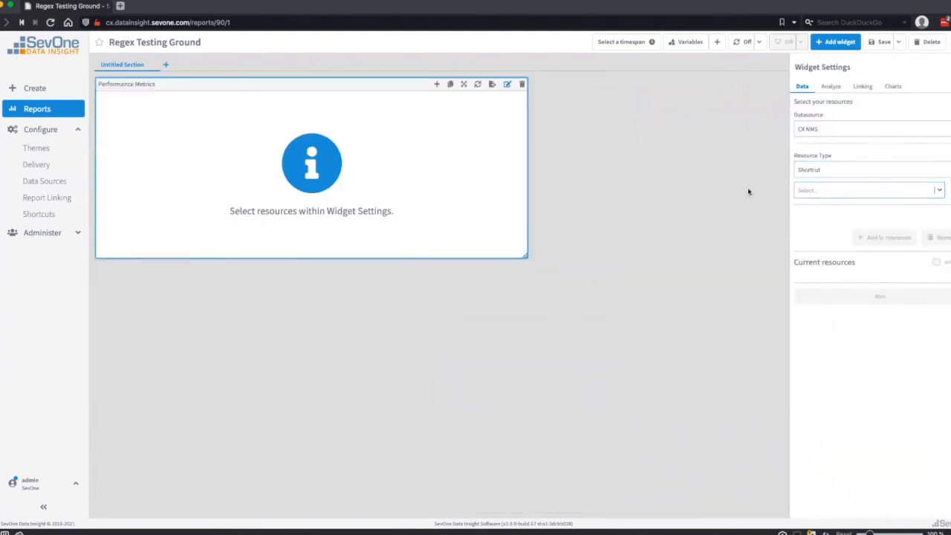
left_click(831, 193)
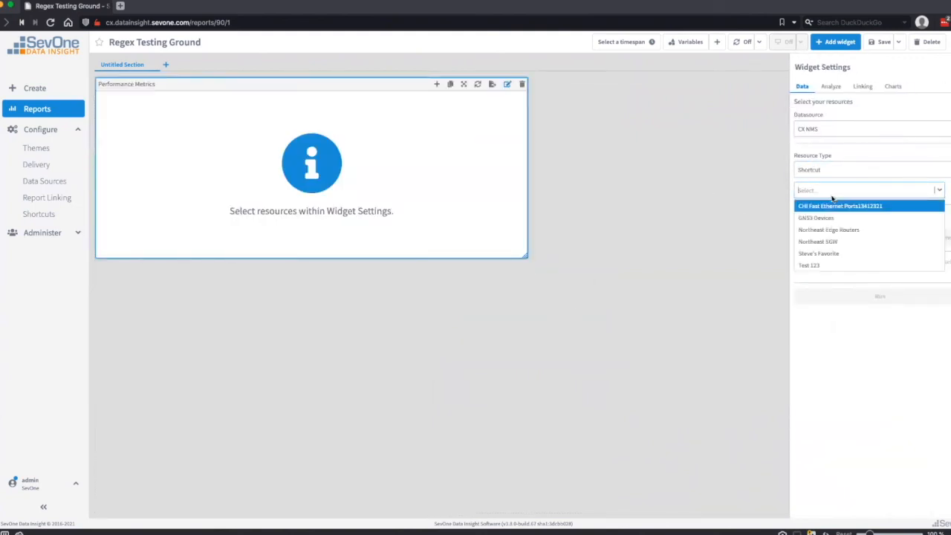
left_click(843, 253)
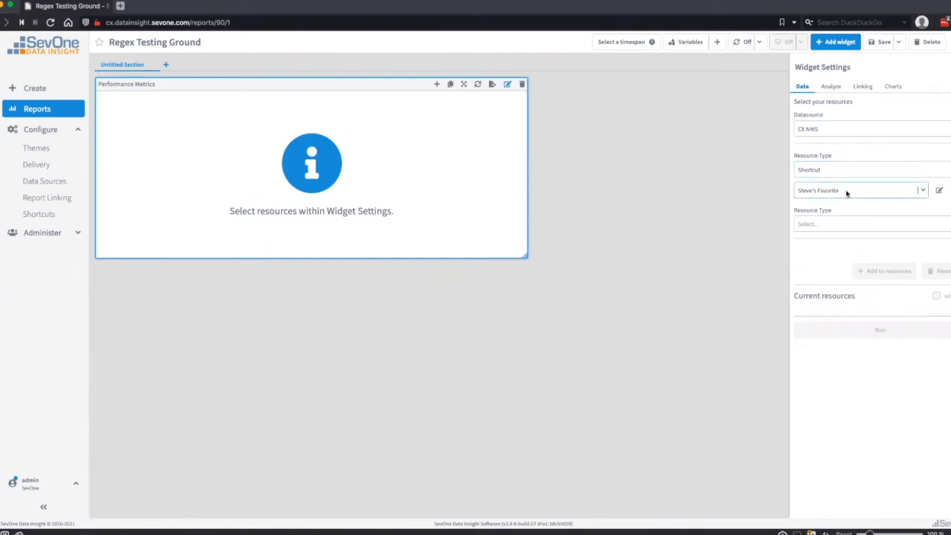
Set the second resource type to Object and look through the shortcut's objects matching eth
left_click(837, 224)
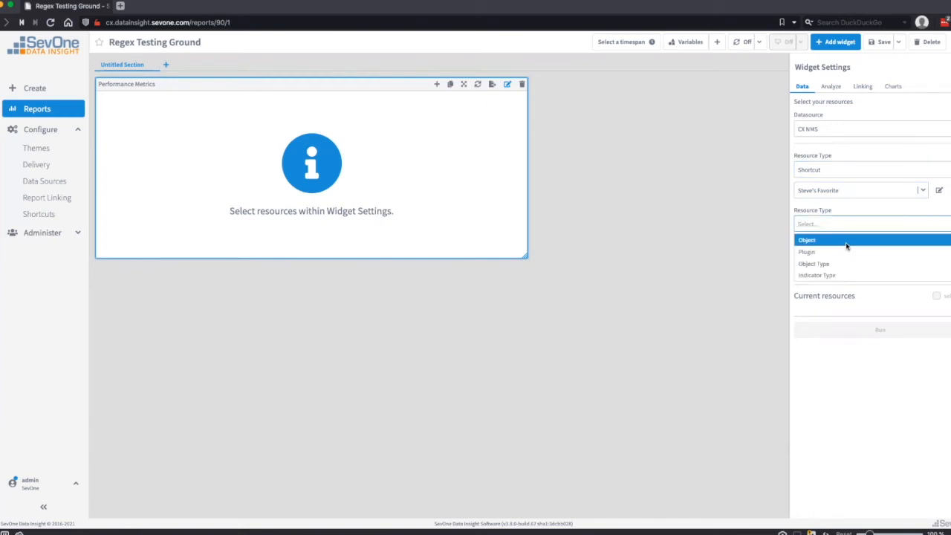
left_click(845, 242)
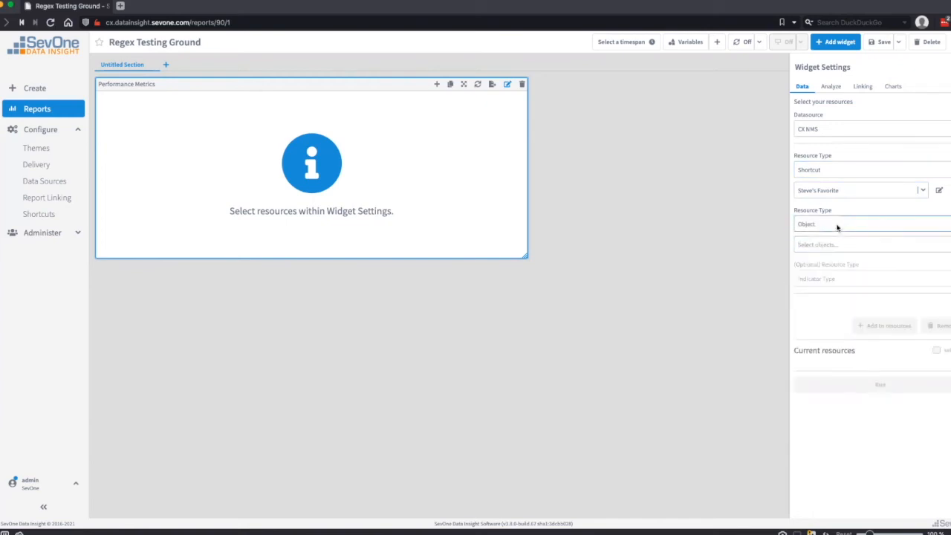
left_click(833, 245)
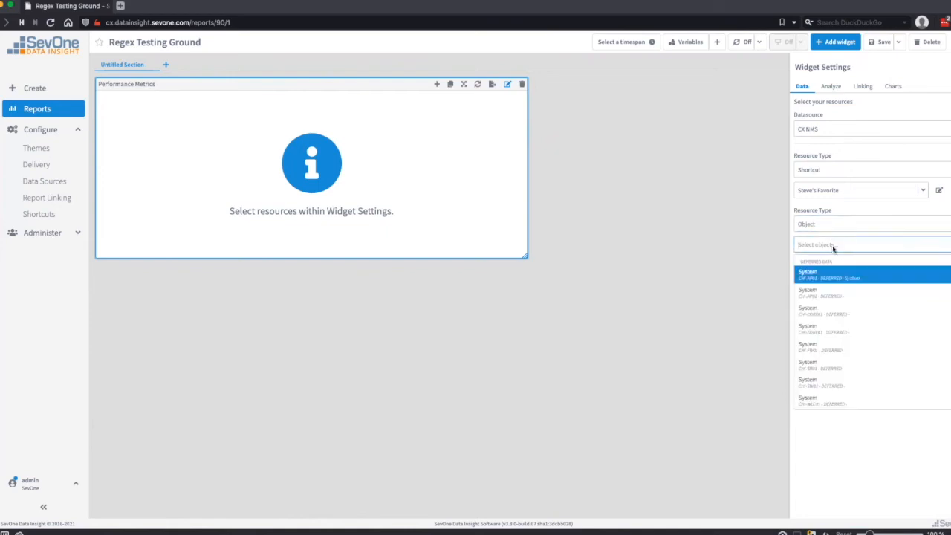
type("eth")
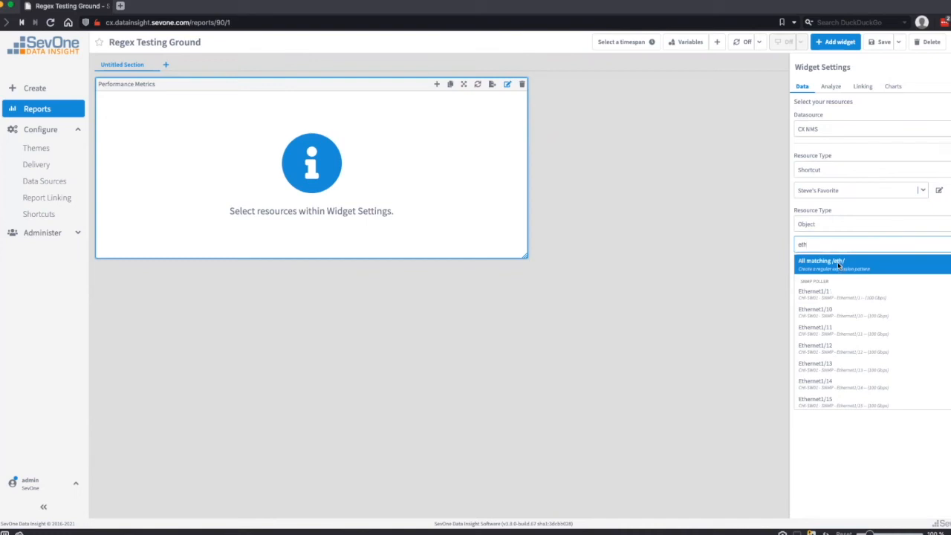
scroll(839, 320, "down", 5)
scroll(846, 369, "down", 7)
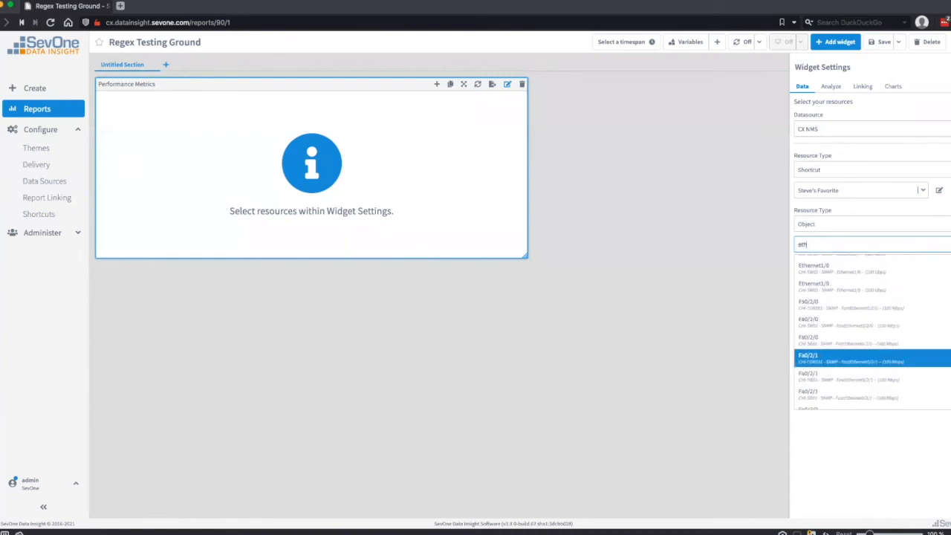
scroll(846, 356, "down", 6)
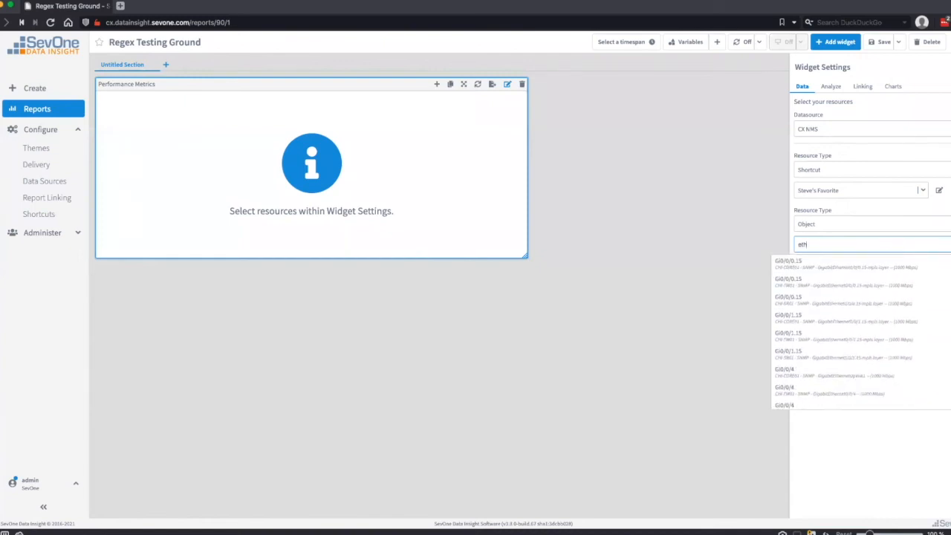
scroll(862, 331, "down", 5)
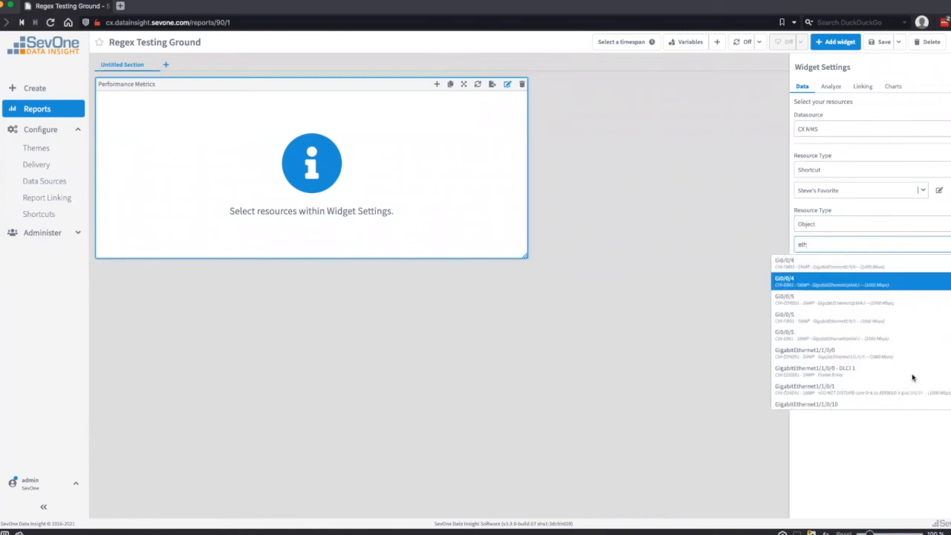
scroll(862, 349, "down", 8)
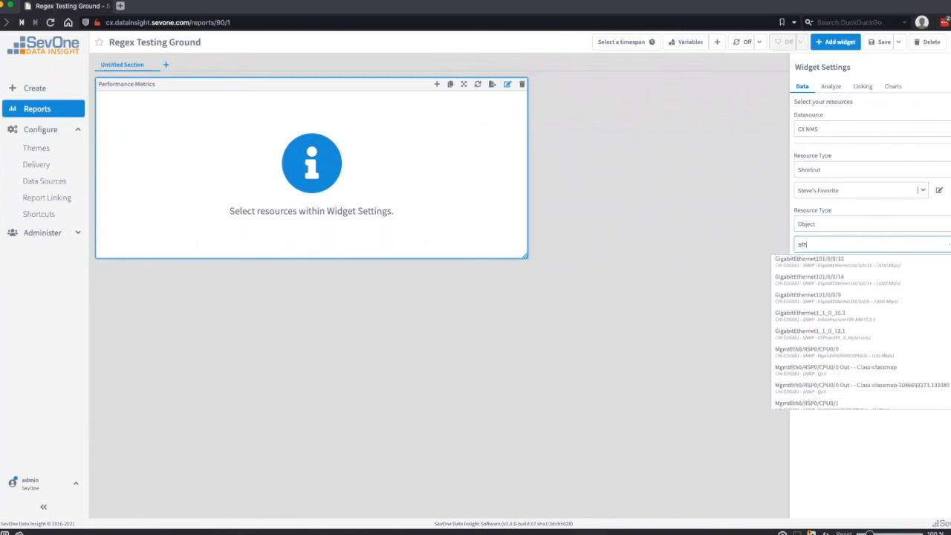
left_click(781, 237)
Change the second resource type to Indicator Type, search the indicator types for hc and clear the search
left_click(807, 226)
left_click(837, 277)
left_click(829, 245)
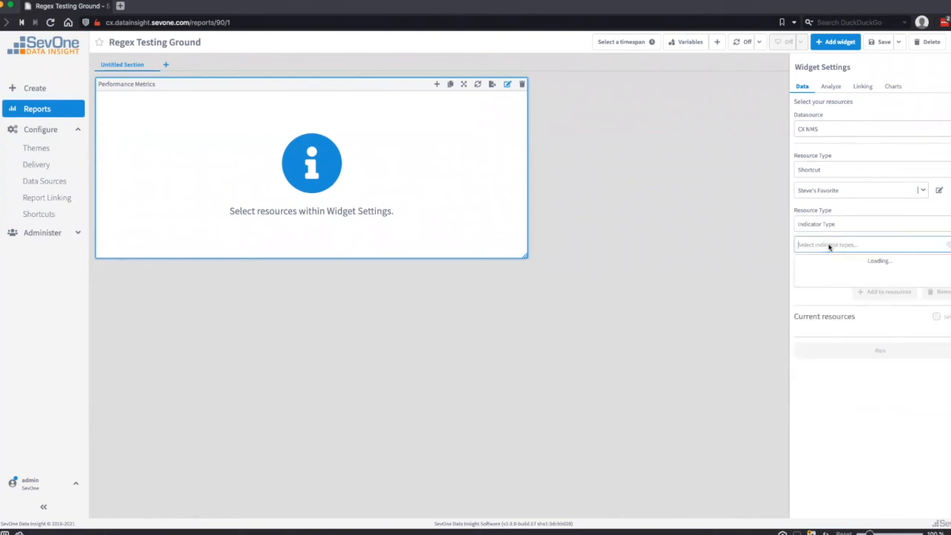
type("hc")
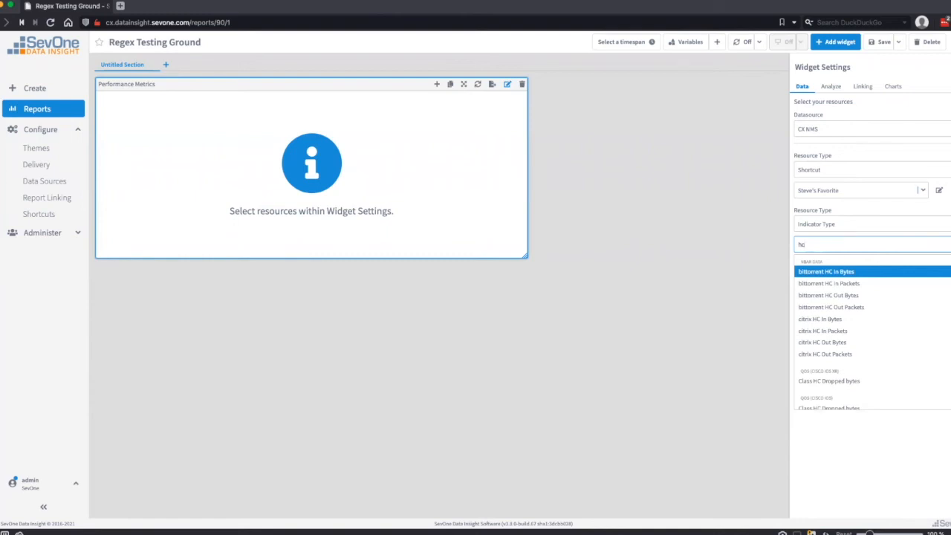
scroll(873, 332, "down", 1)
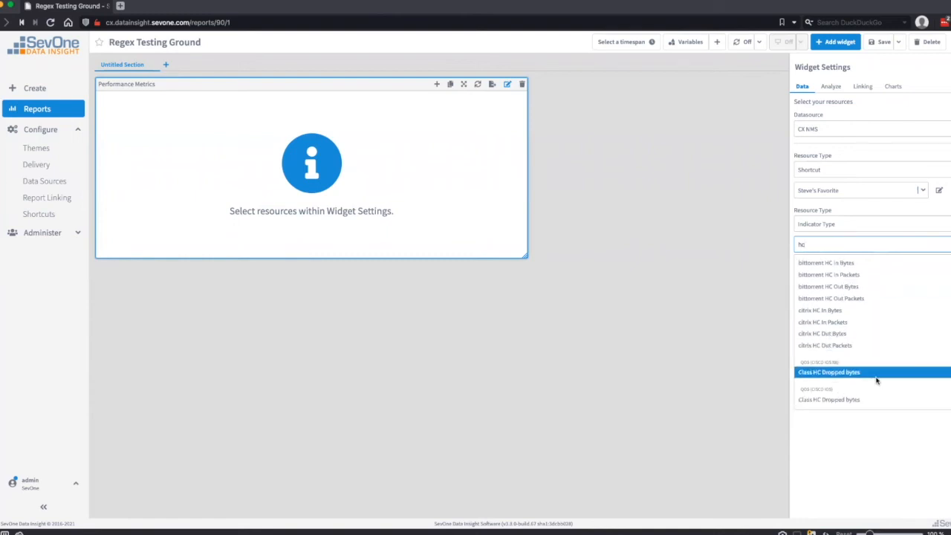
scroll(840, 365, "up", 1)
key("BackSpace")
key("BackSpace")
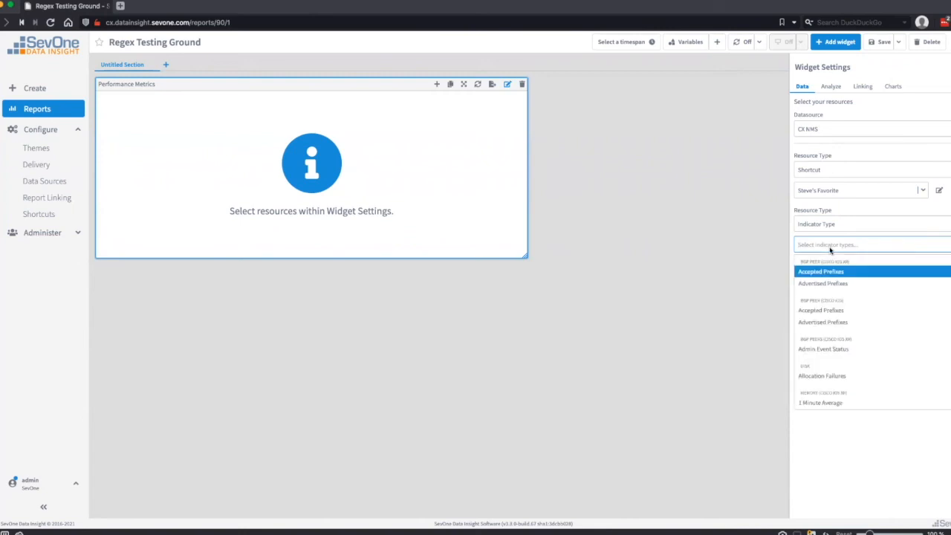
Select the Interface Availability indicator, add it to the resources, and run the widget to review the listed metrics
type("avail")
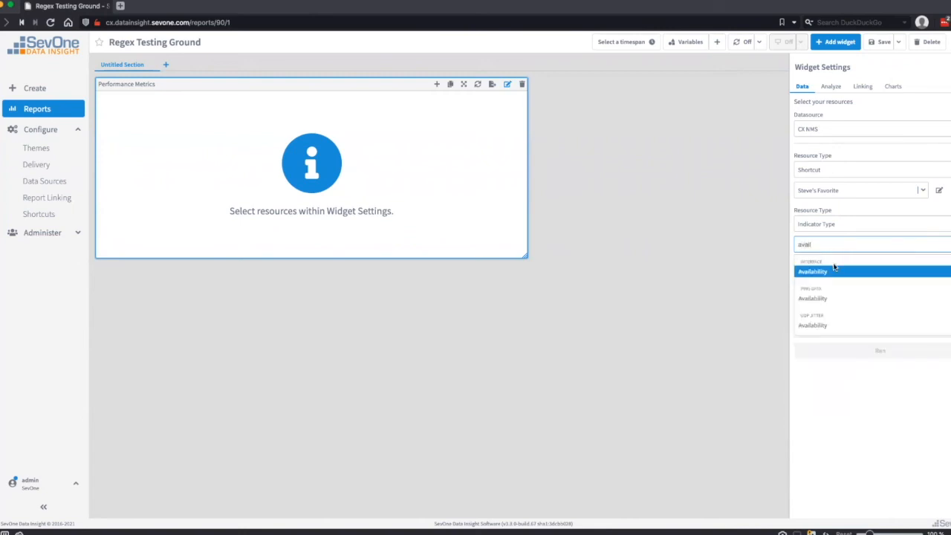
left_click(834, 273)
left_click(743, 388)
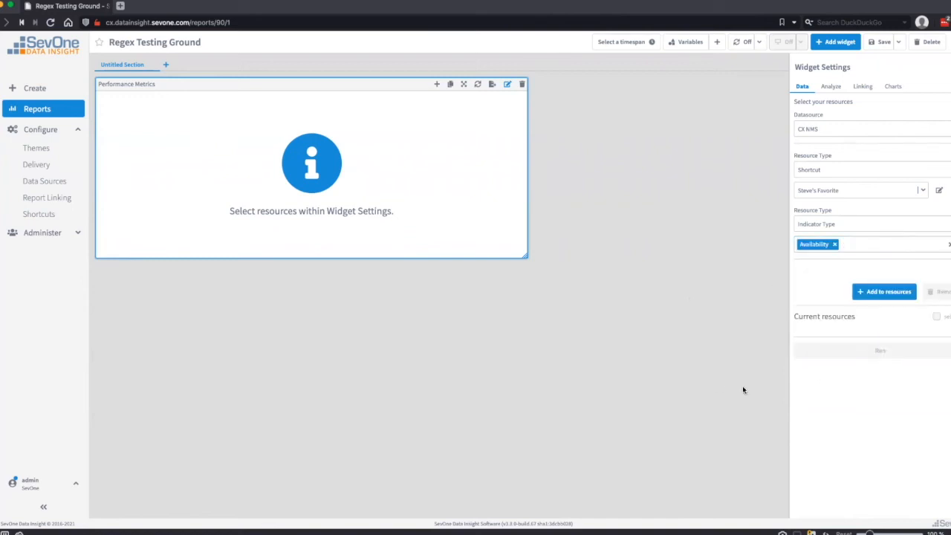
left_click(893, 295)
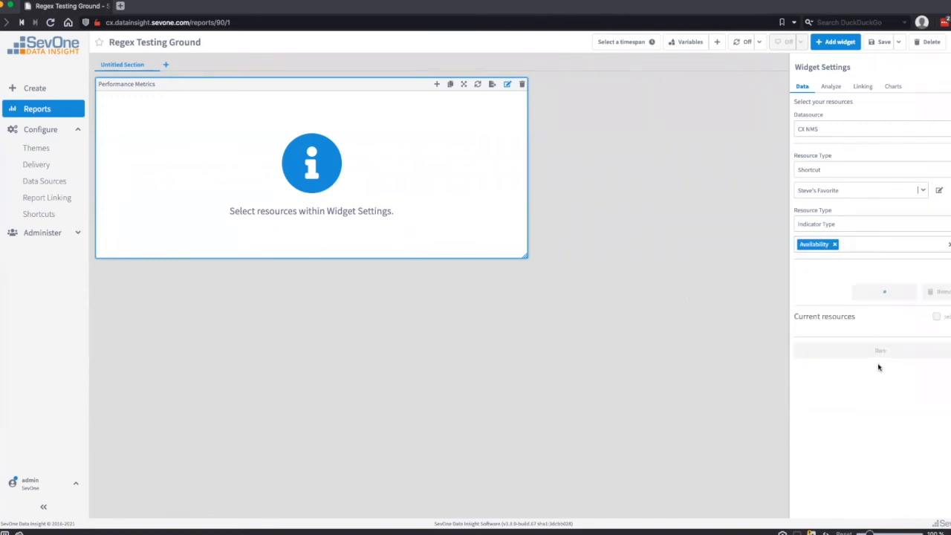
left_click(887, 375)
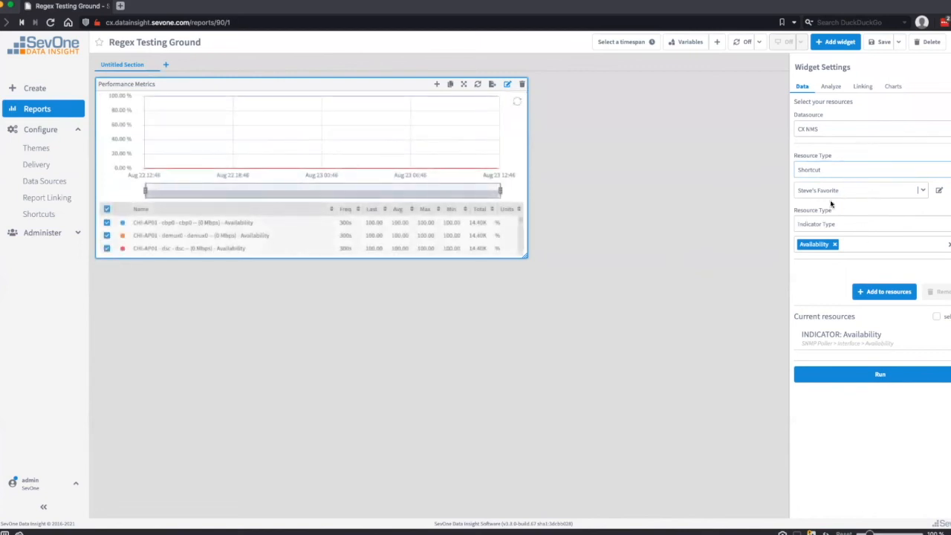
left_click_drag(521, 221, 532, 238)
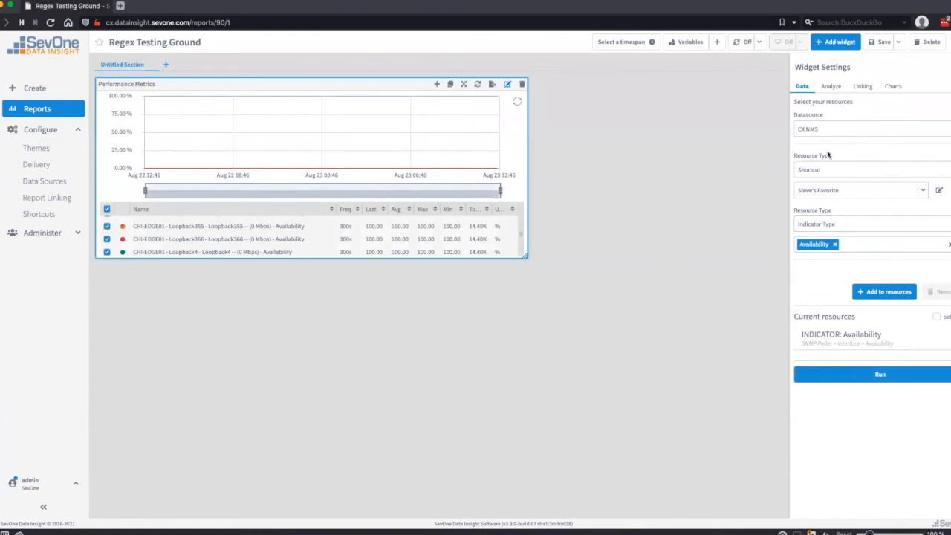
Leave the report without saving and start a new shortcut with a personal name and the description "The things I care about"
left_click(52, 214)
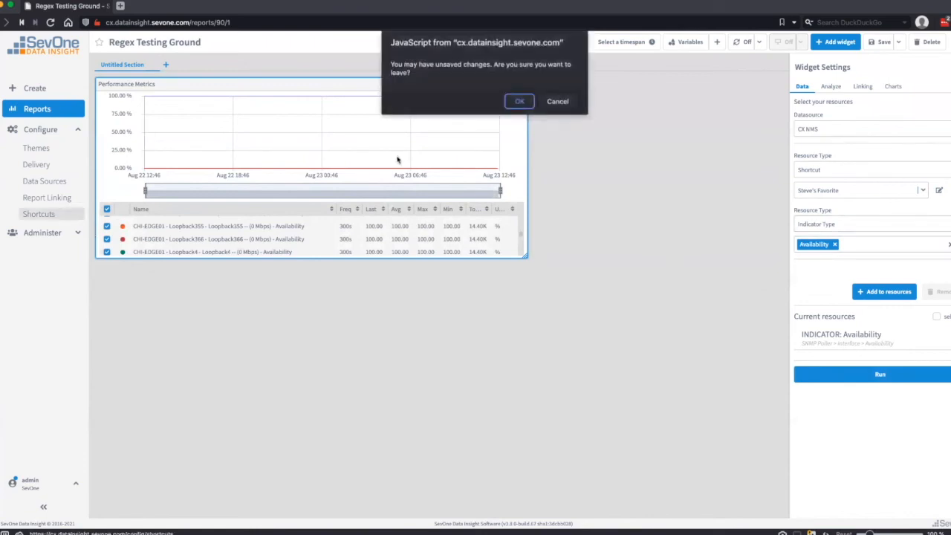
left_click(518, 104)
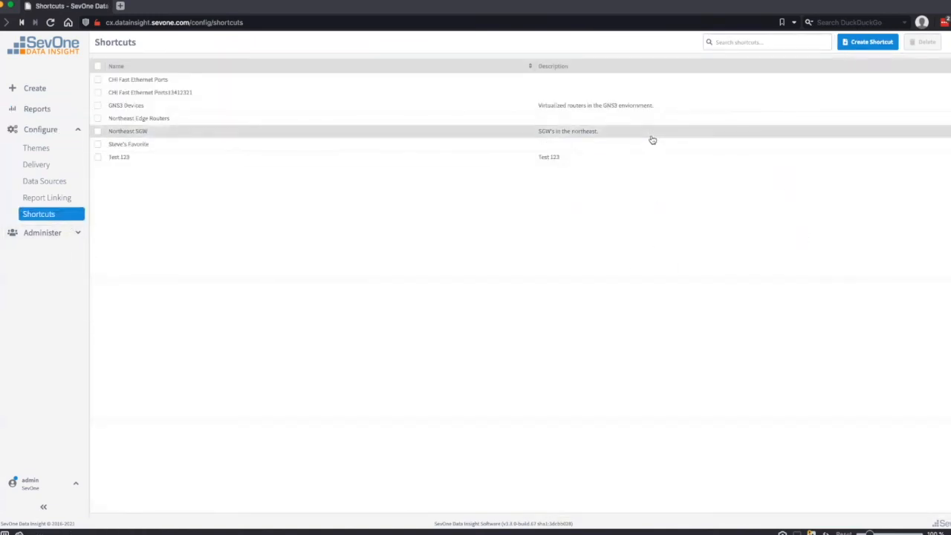
left_click(862, 43)
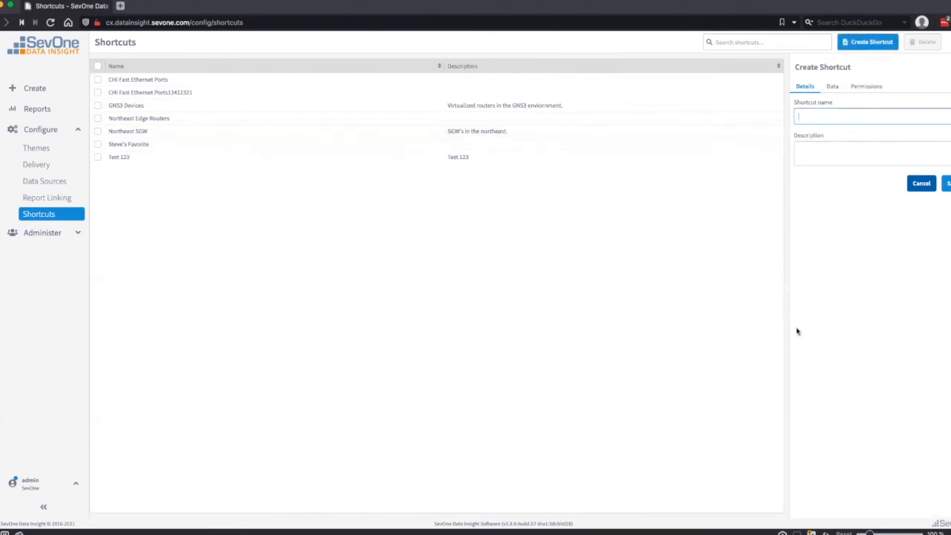
type("Rob's Shortcut")
left_click(855, 152)
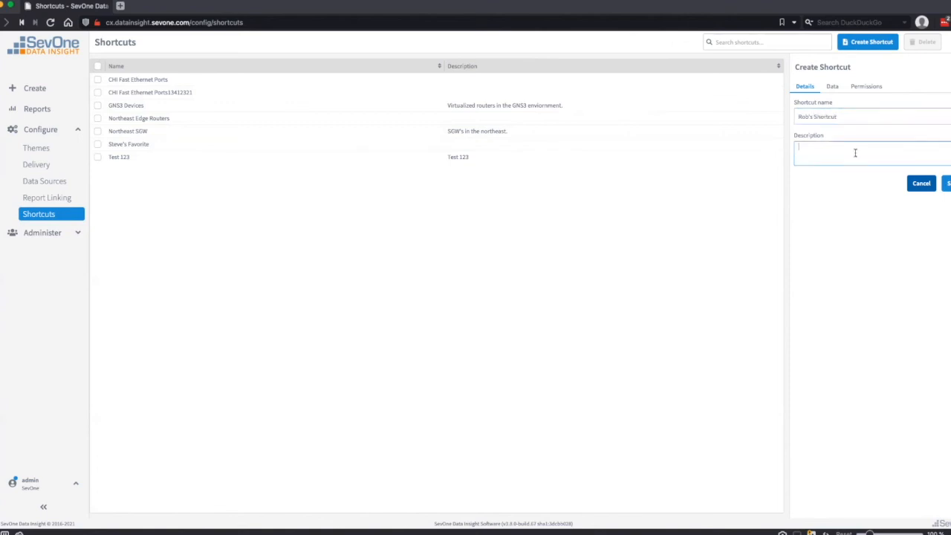
type("The things I care about")
Set the shortcut's resource type to Device with the regular expression /^CHI|LON/ as the device selection, and save the shortcut
left_click(836, 86)
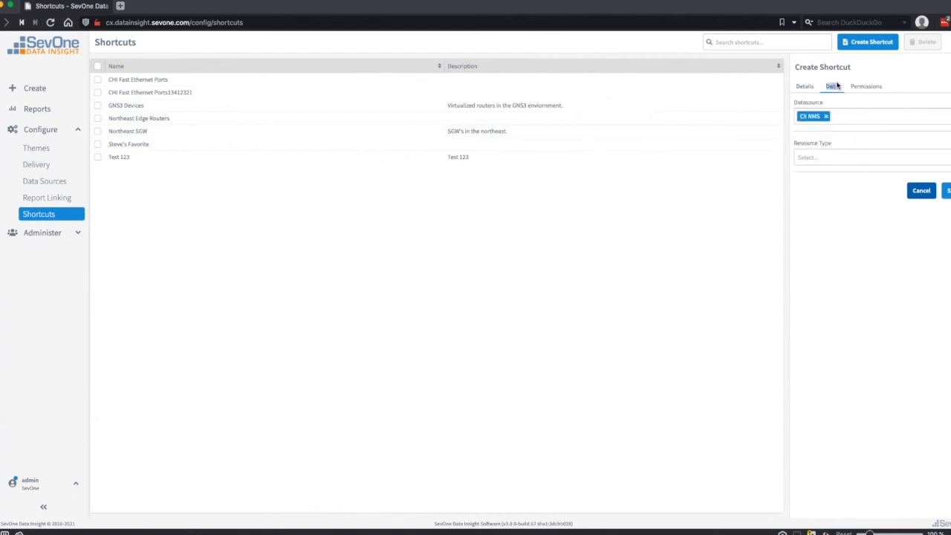
left_click(843, 157)
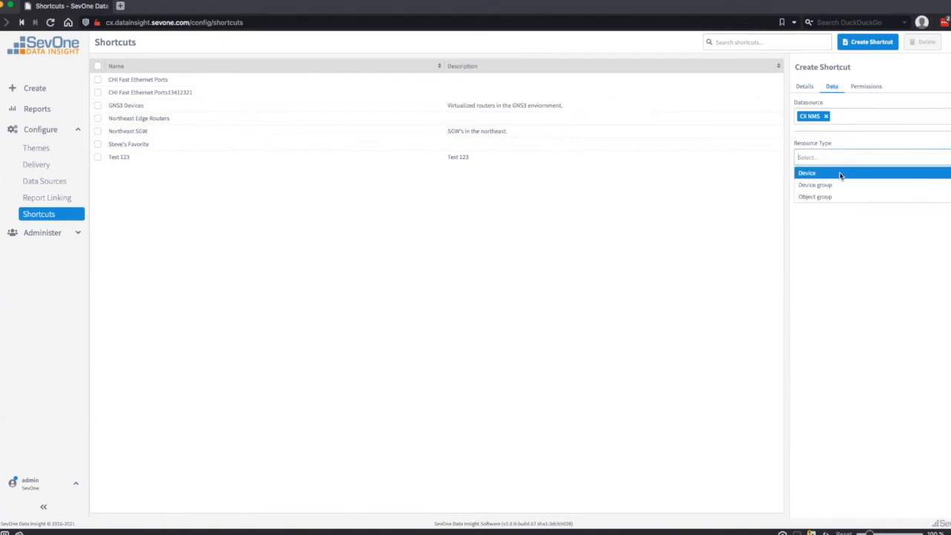
left_click(841, 174)
left_click(832, 178)
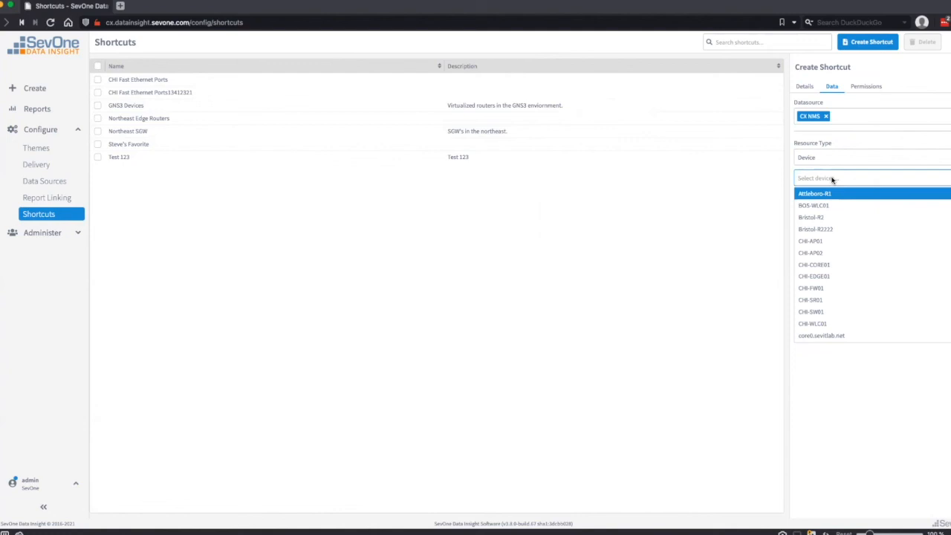
type("c")
type("*CHI")
type("|LON")
type("/")
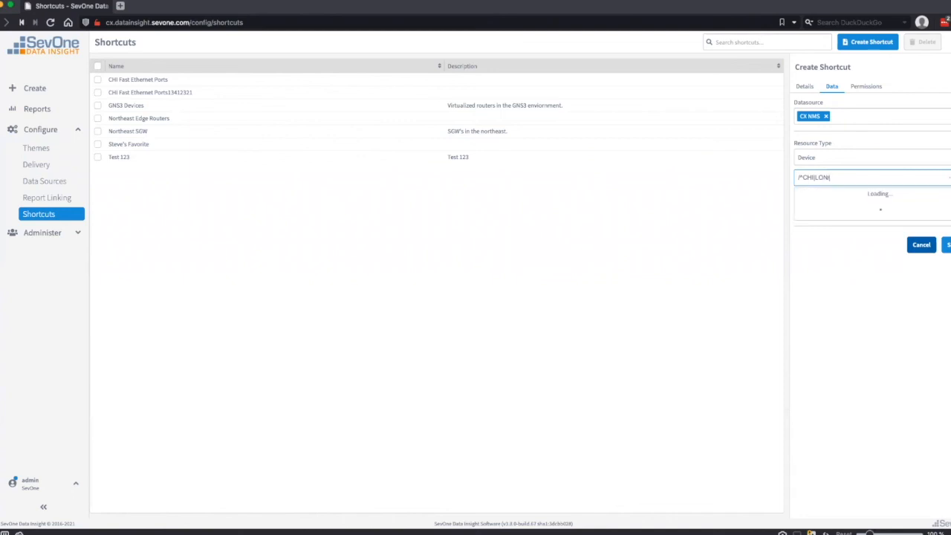
key("Return")
left_click(829, 293)
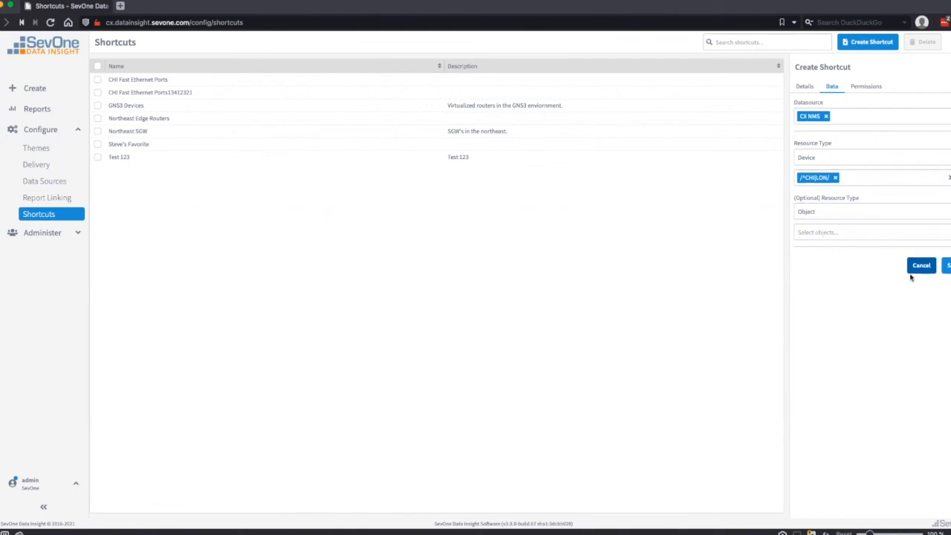
left_click(947, 266)
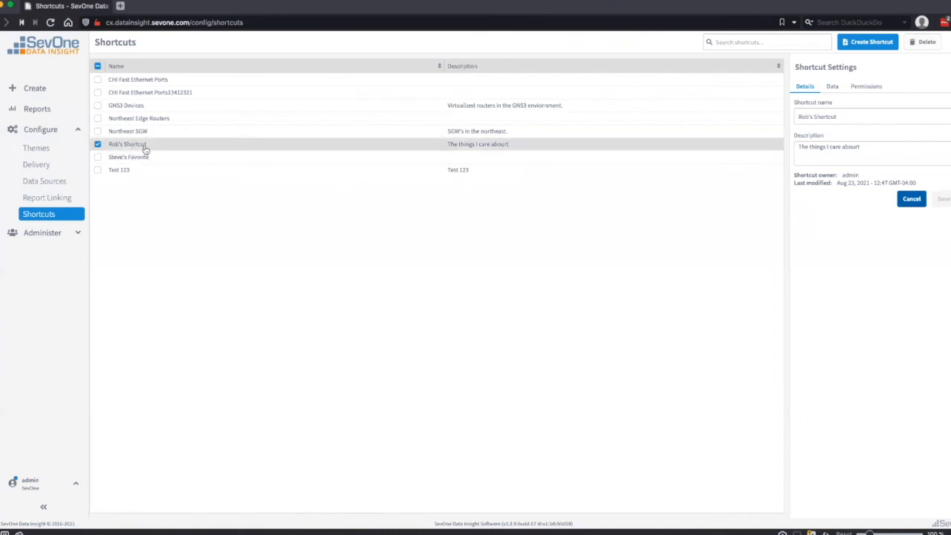
Open the new shortcut's permissions and set its user access to Public
left_click(867, 88)
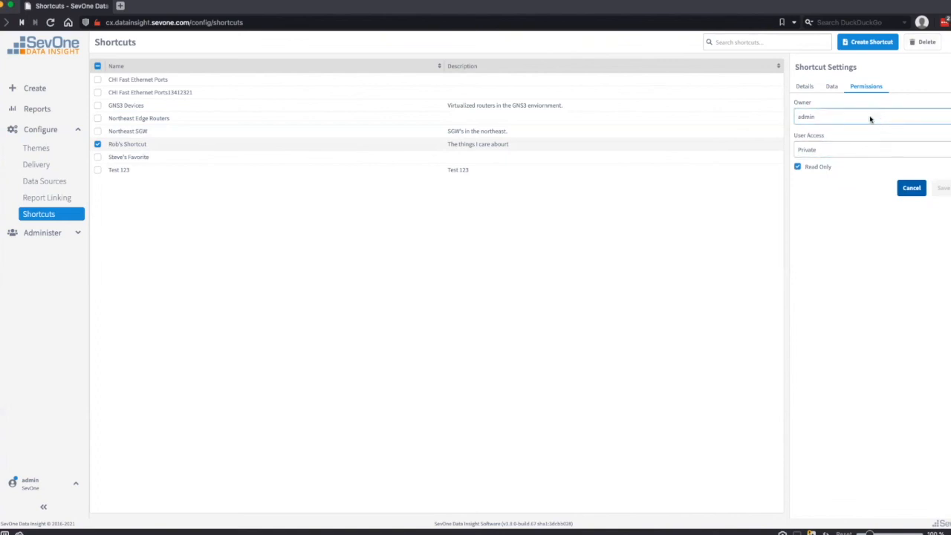
left_click(857, 151)
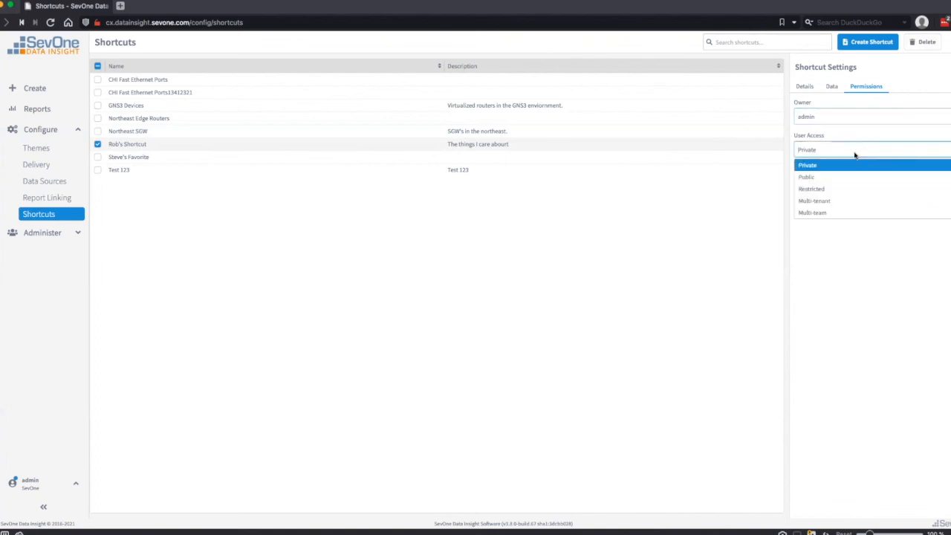
left_click(838, 179)
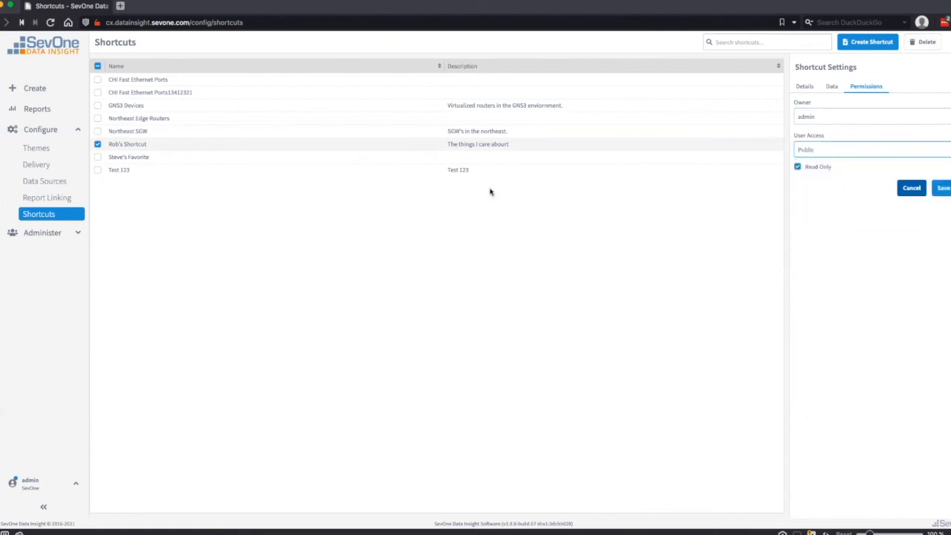
Change the shortcut's user access to Restricted and look through the users it can be shared with
left_click(820, 152)
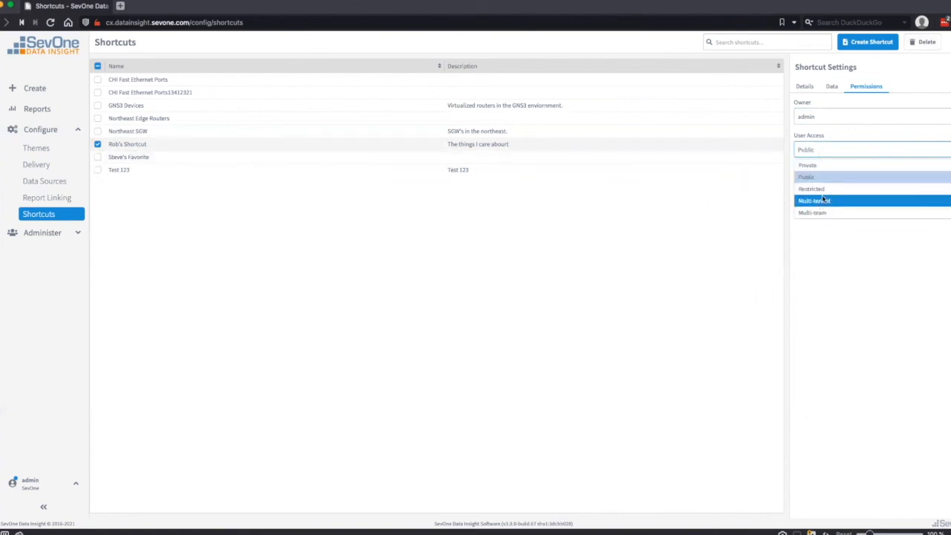
left_click(827, 190)
left_click(826, 185)
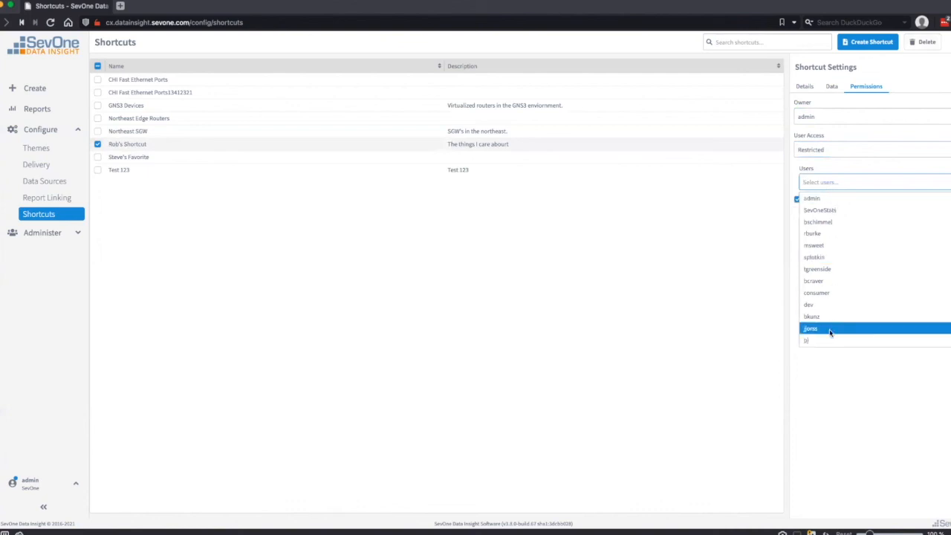
left_click(840, 385)
left_click(835, 188)
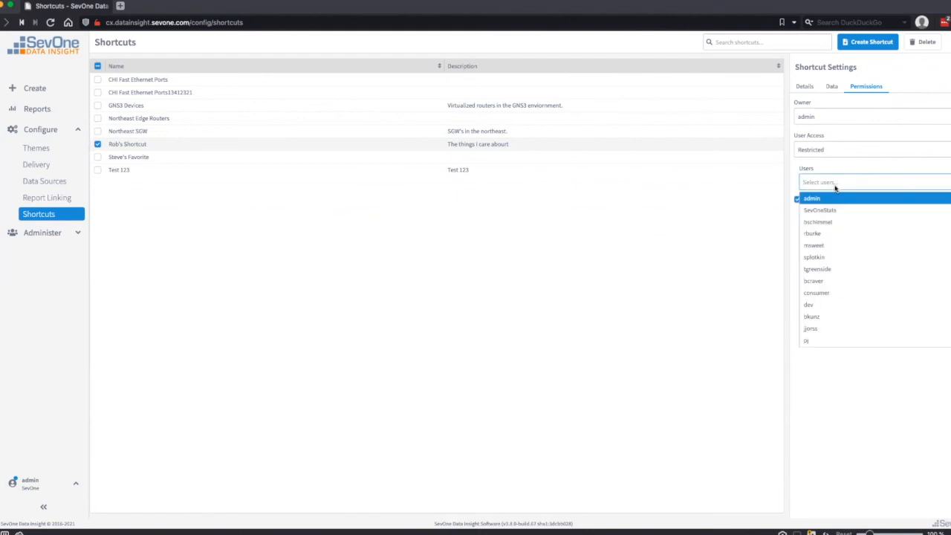
Change the shortcut's user access to Multi-team and look through the teams it can be shared with
left_click(835, 150)
left_click(834, 150)
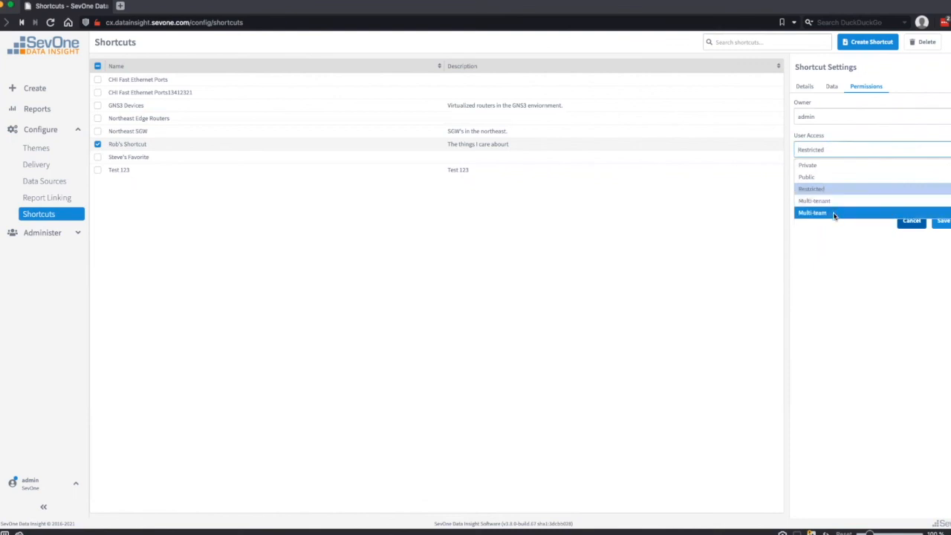
left_click(833, 215)
left_click(836, 182)
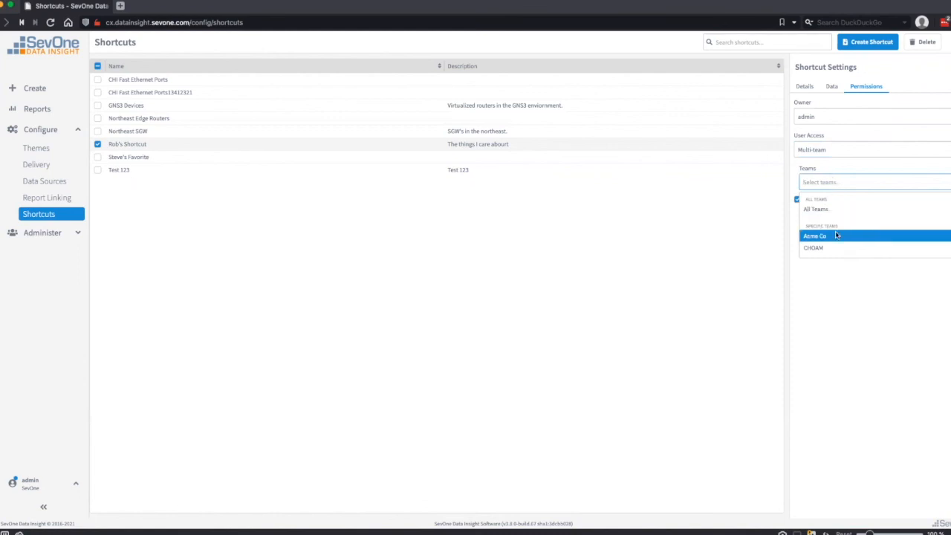
left_click(838, 317)
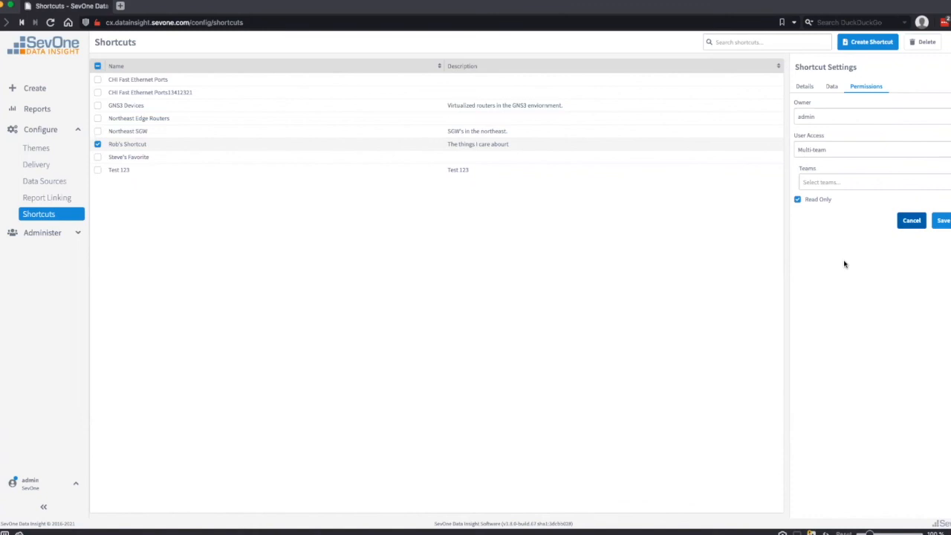
Choose All Teams for the shortcut's access and save the permissions
left_click(847, 183)
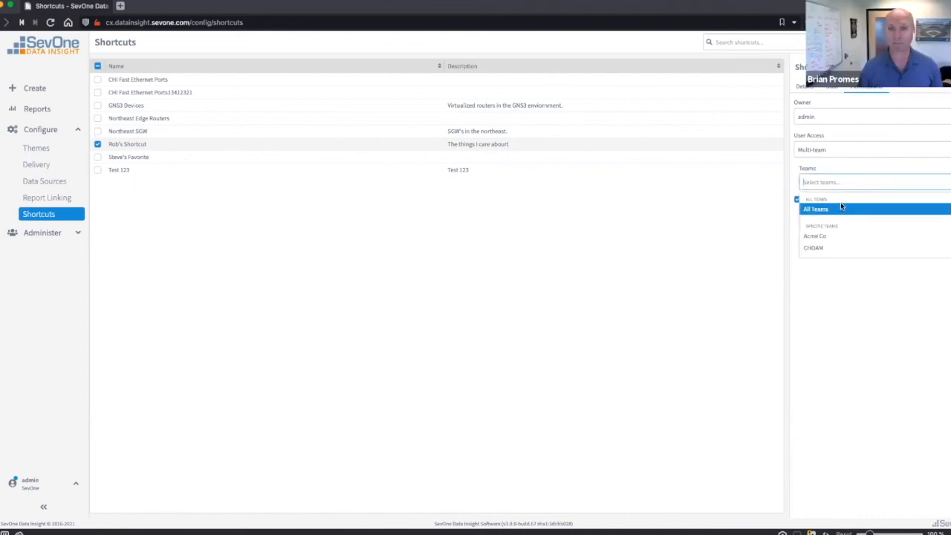
left_click(840, 209)
left_click(941, 221)
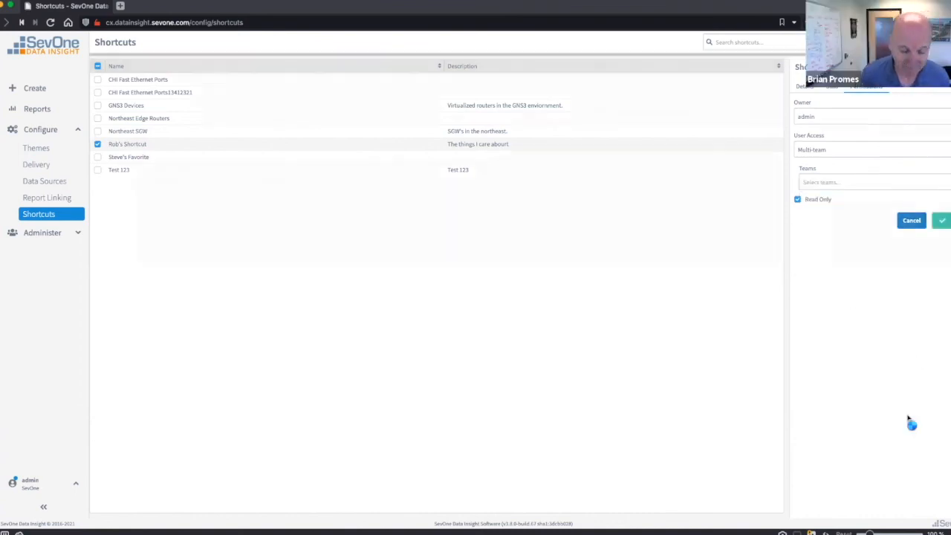